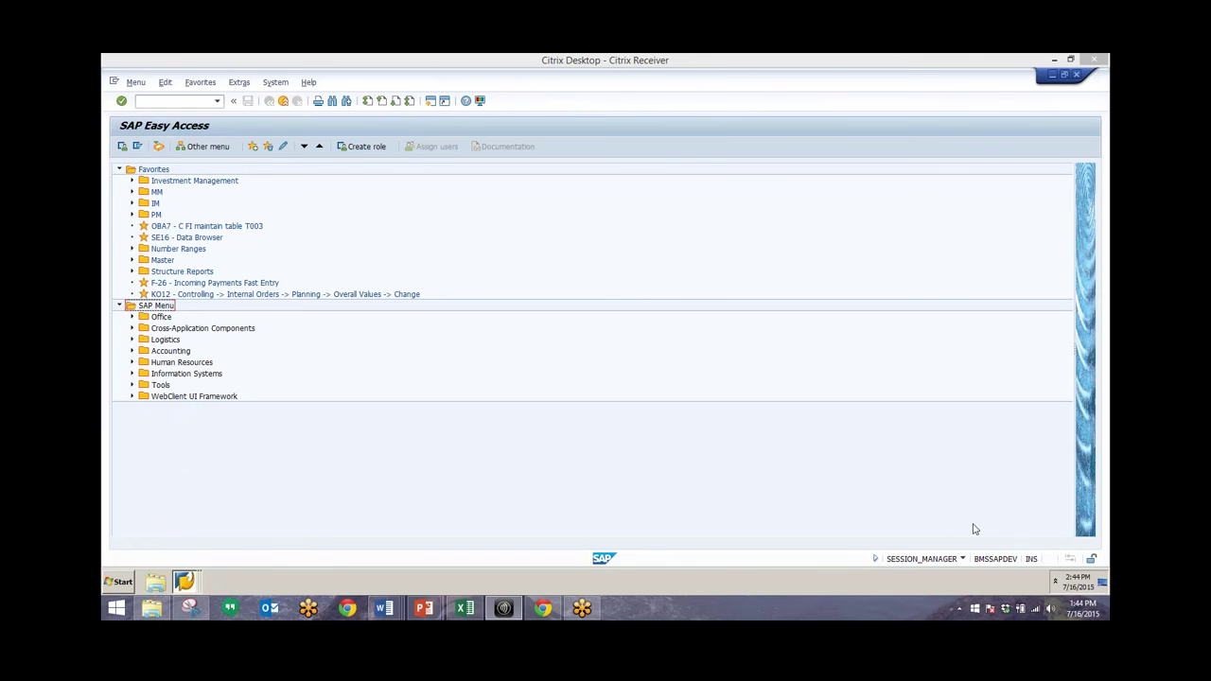
Start transaction CJ20N and open the project Project Scheduling Demo 2 (CJ2015) from the last processed projects.
click(183, 101)
text(d20n)
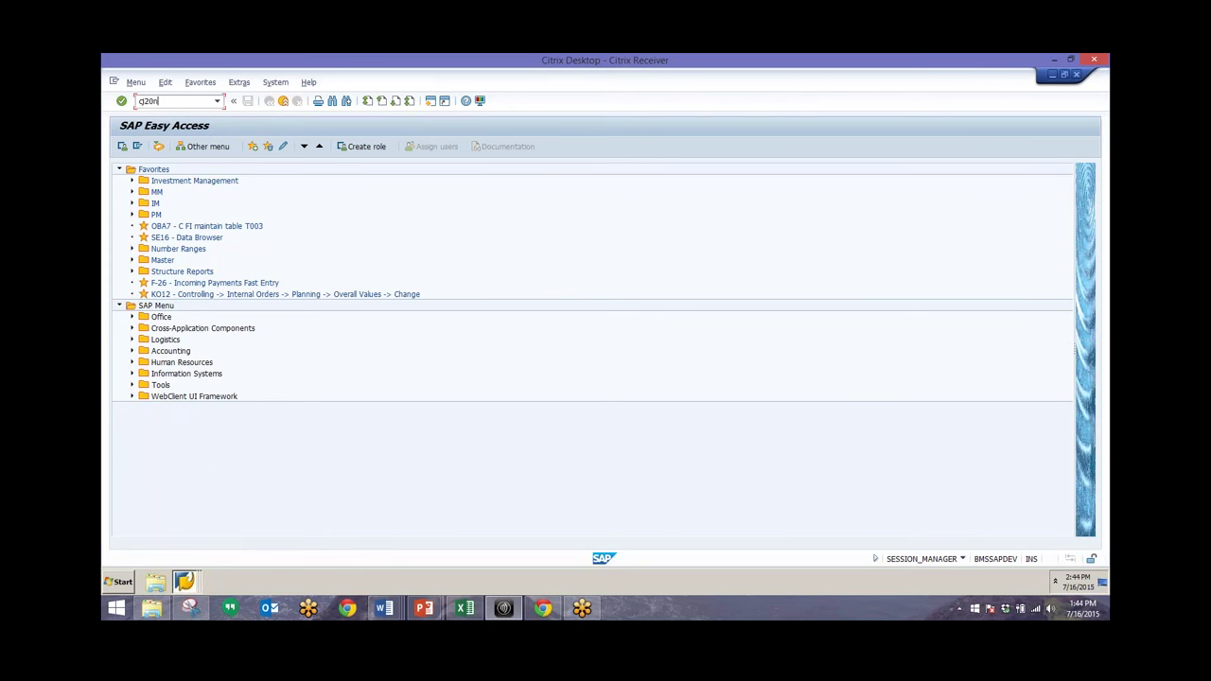
key(Return)
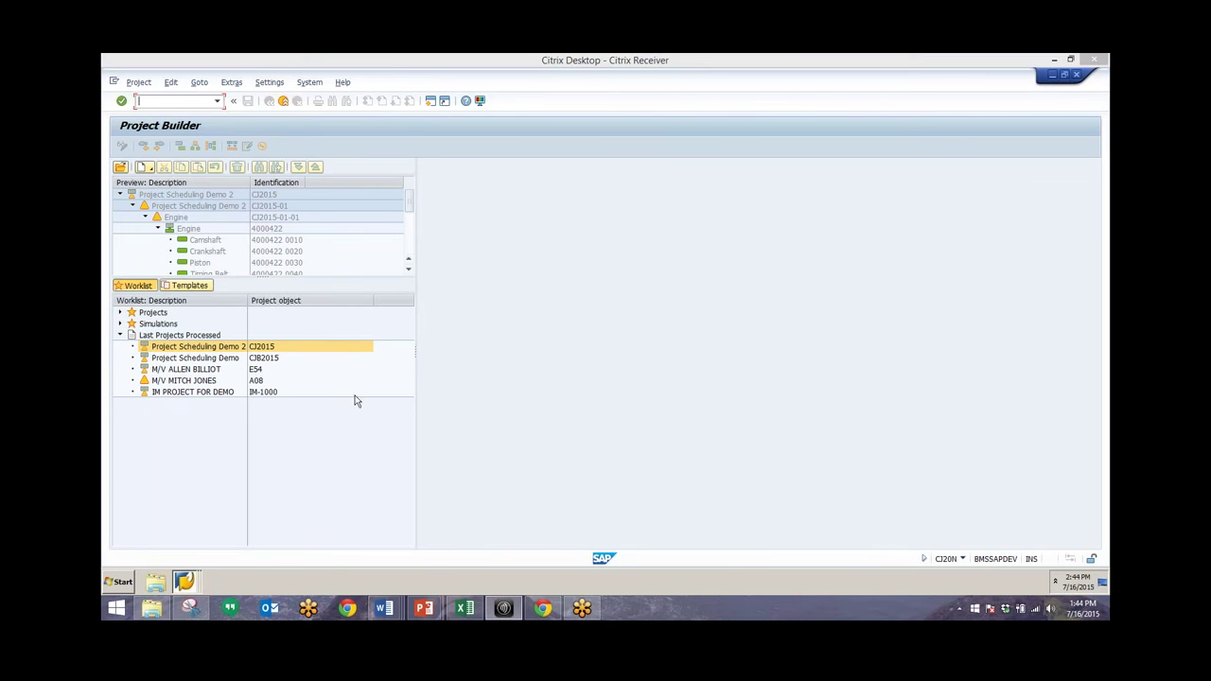
double_click(201, 353)
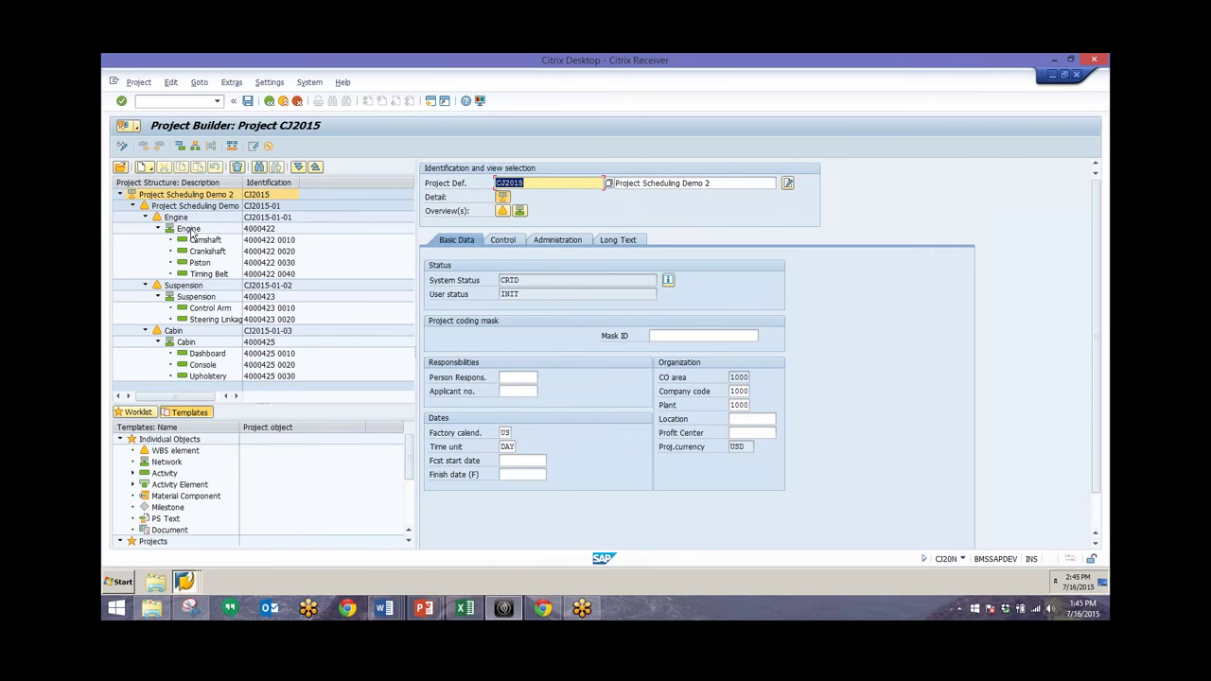
Review the relationships of the Camshaft activity in the Engine network, and return to the activity's details.
click(201, 242)
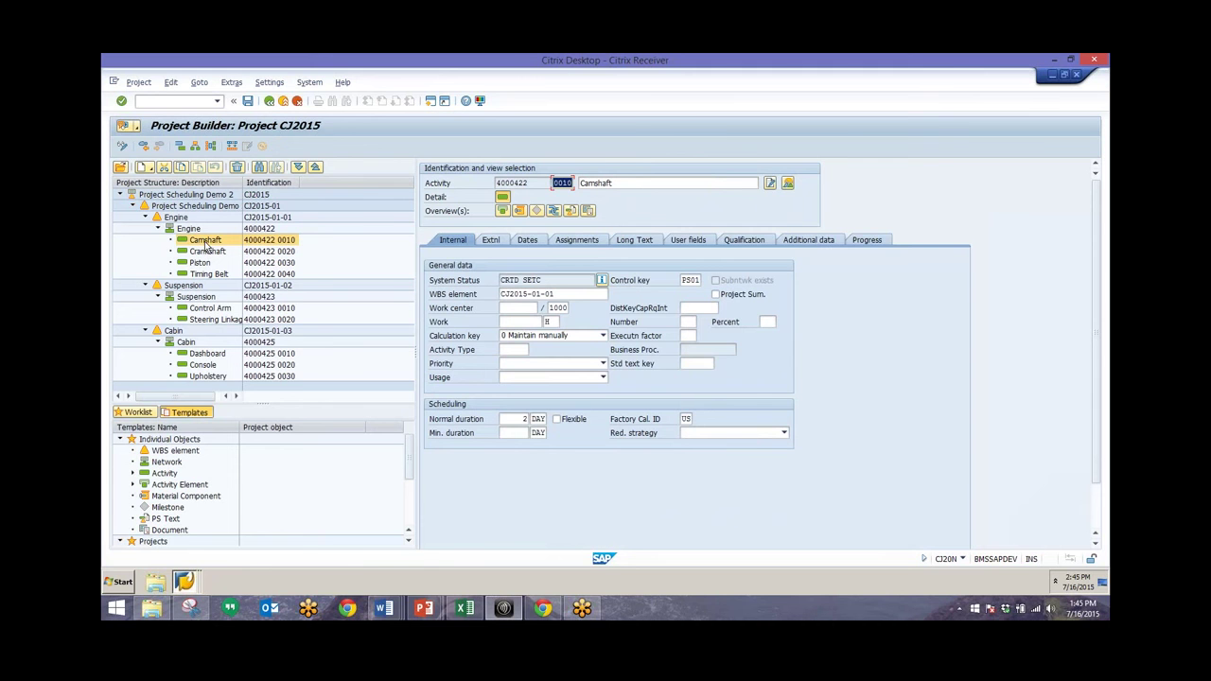
click(554, 210)
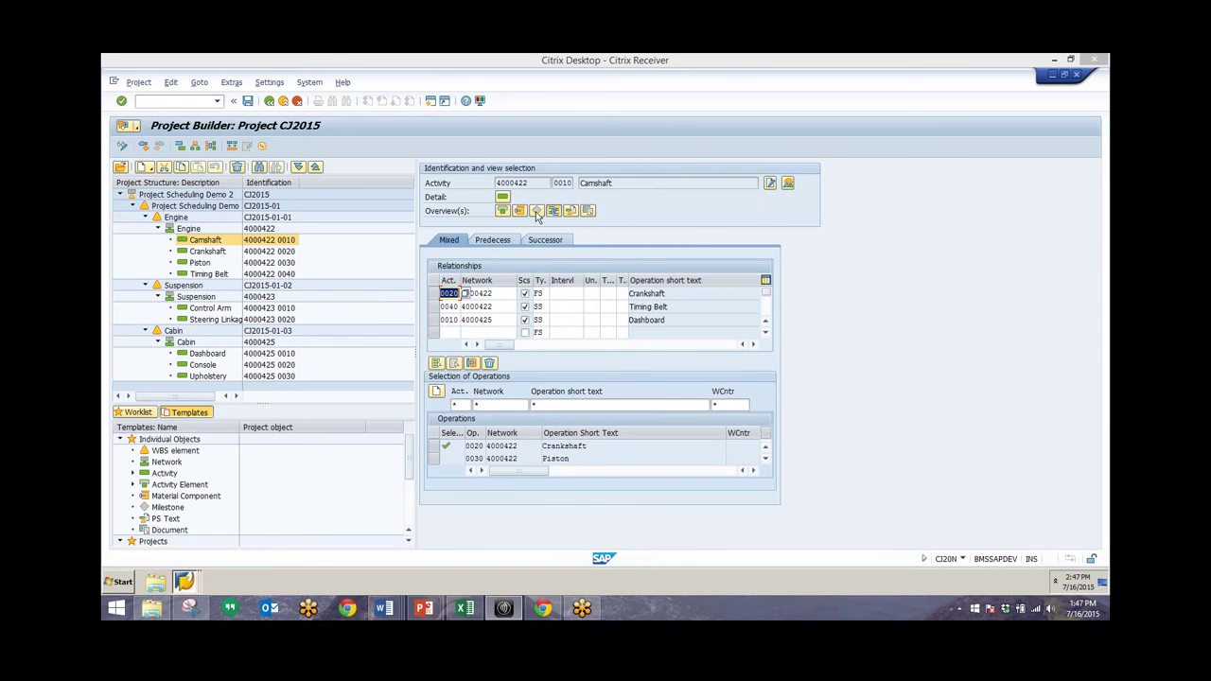
click(507, 215)
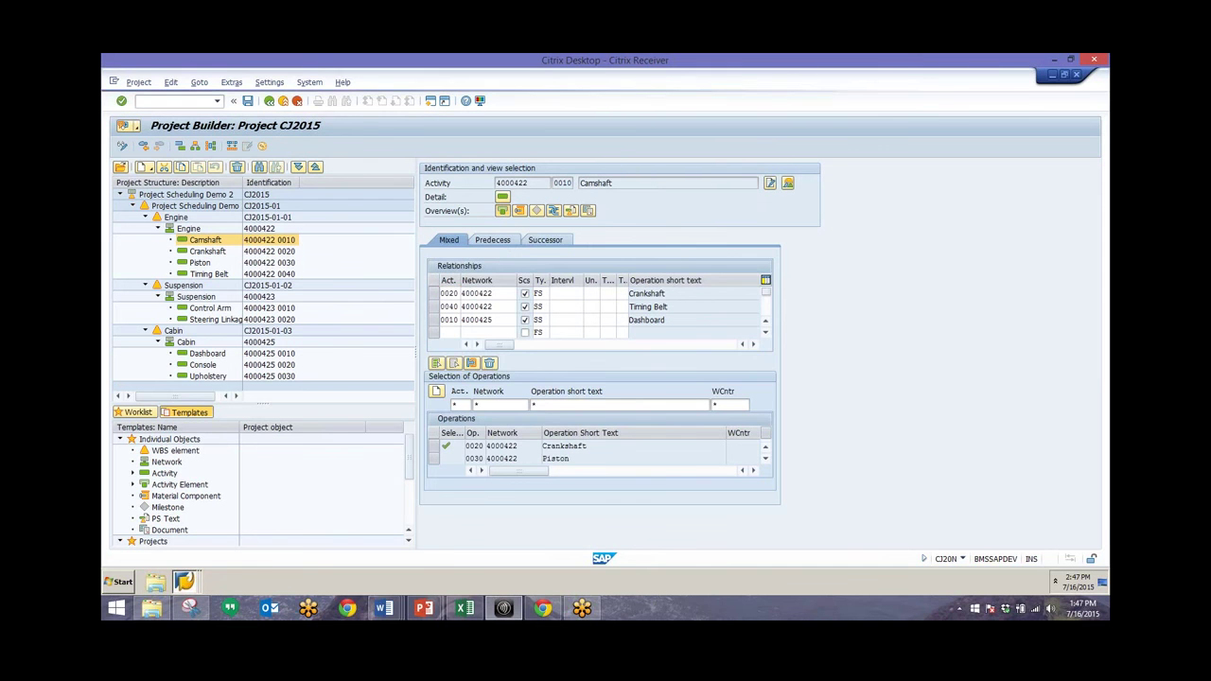
click(503, 198)
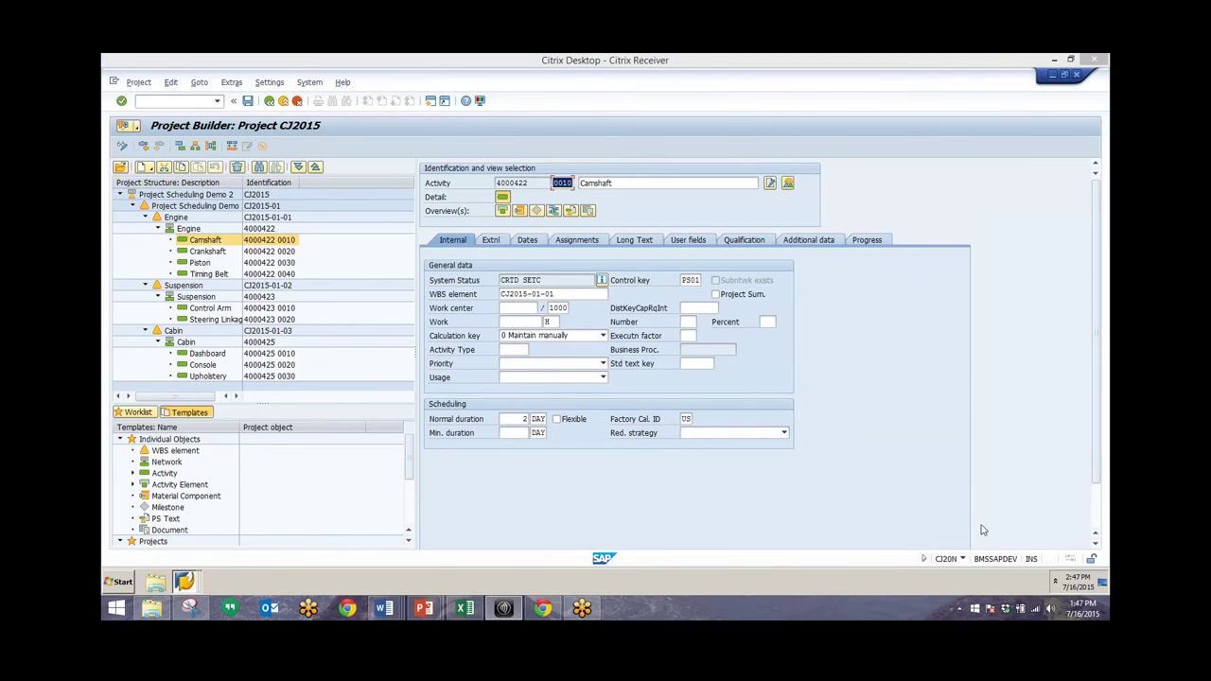
Check the normal durations of the Crankshaft, Piston and Timing Belt activities.
click(206, 251)
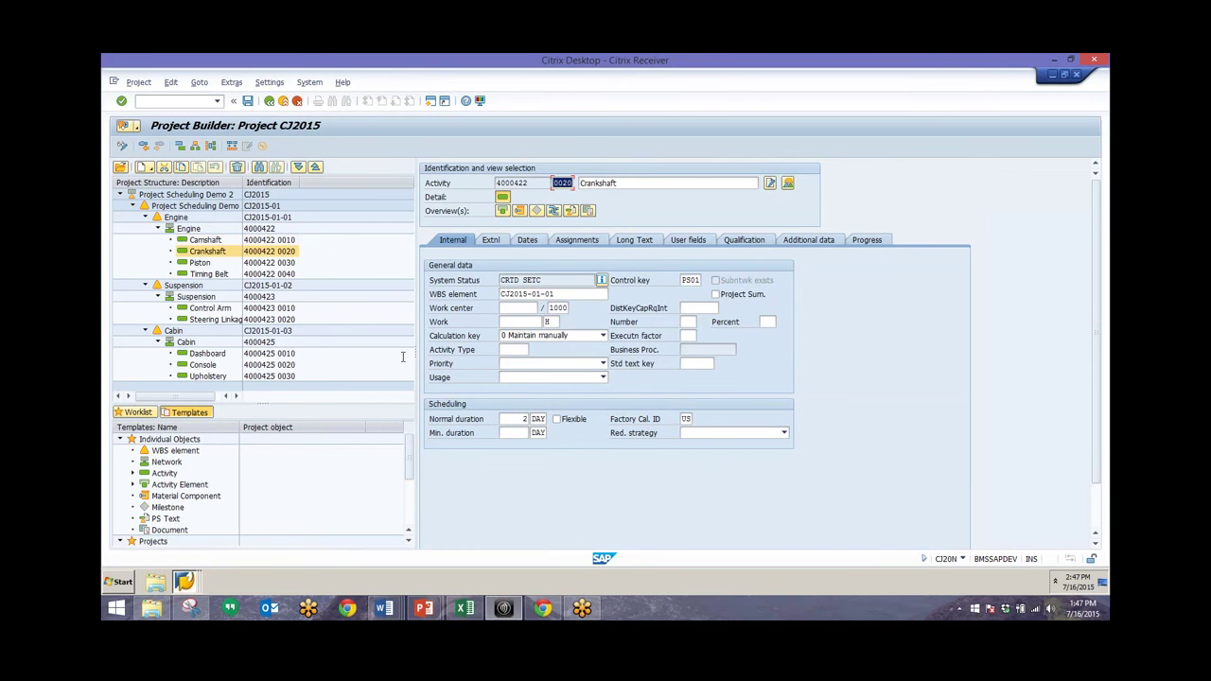
click(202, 263)
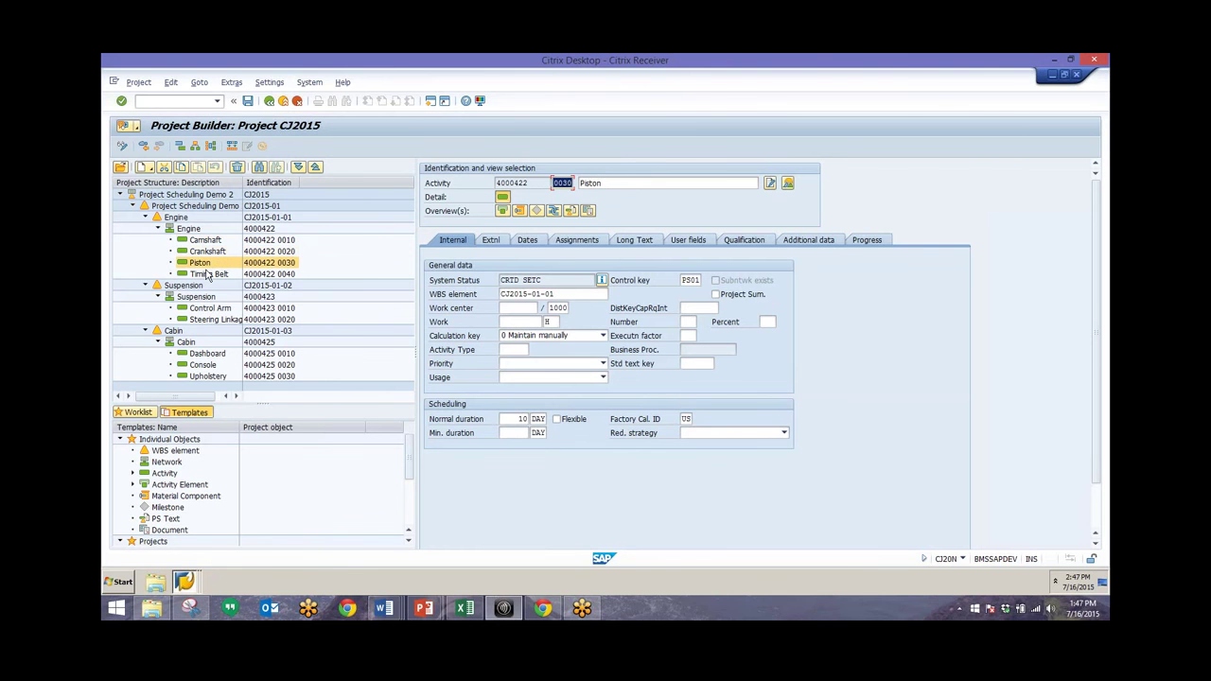
click(209, 276)
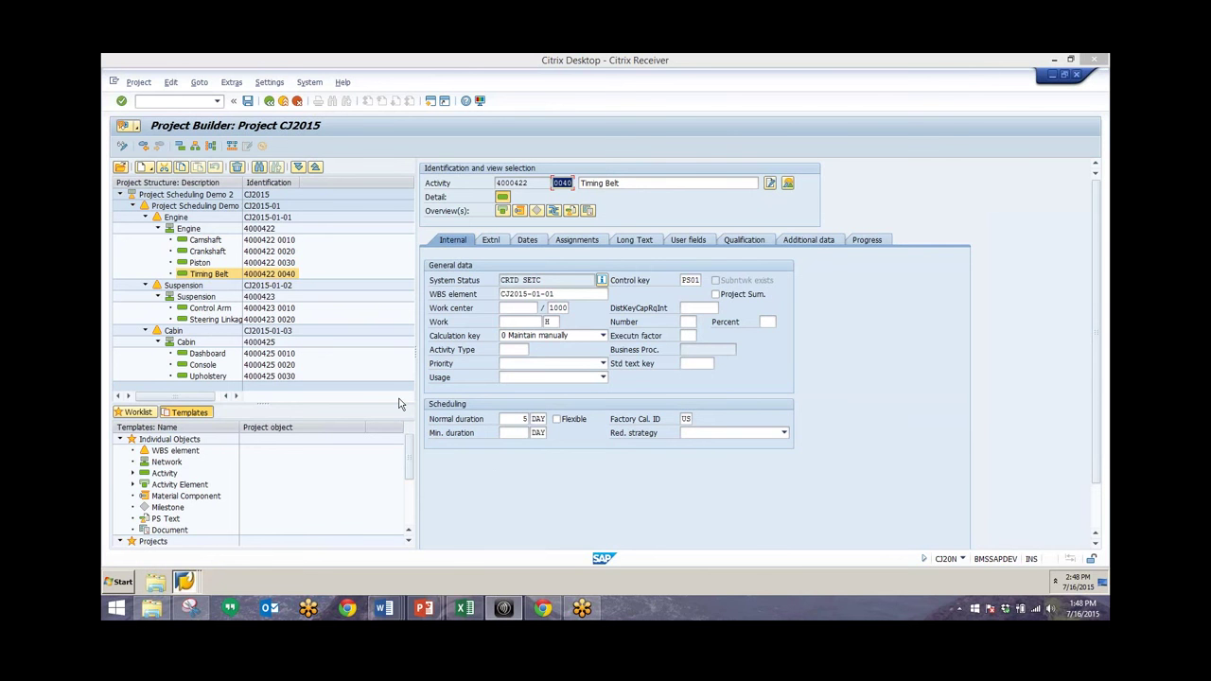
Inspect the Engine network's scheduling data and the Camshaft activity's dates and float.
click(189, 229)
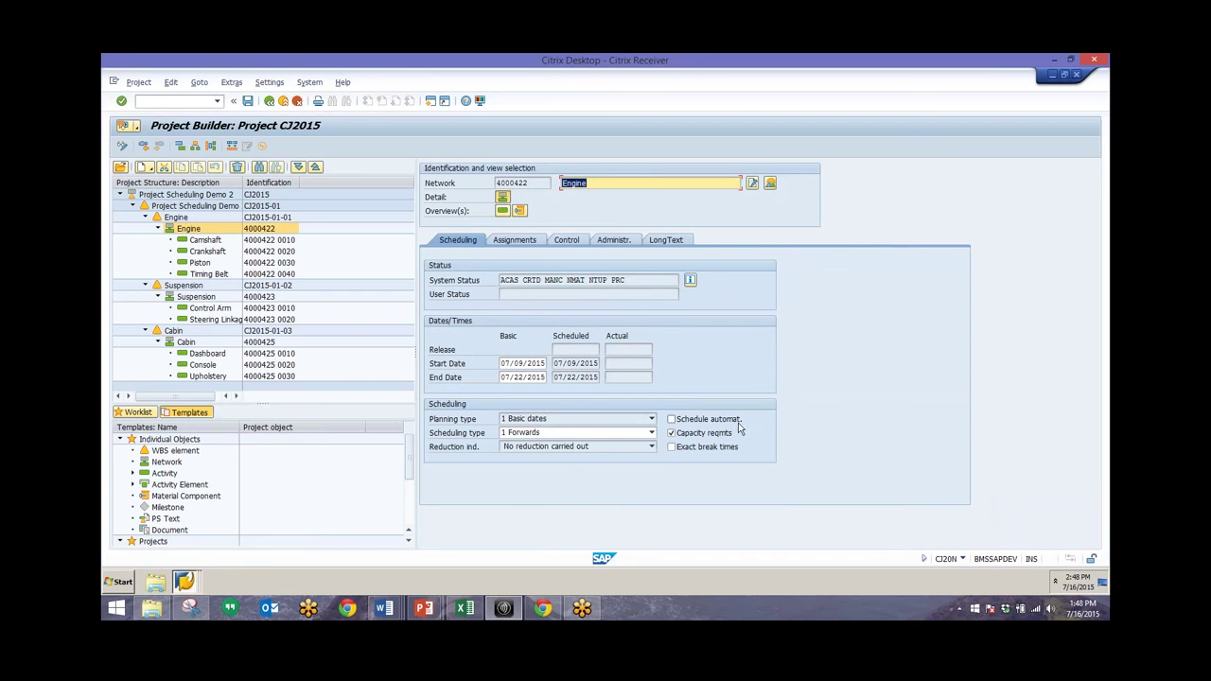
click(671, 432)
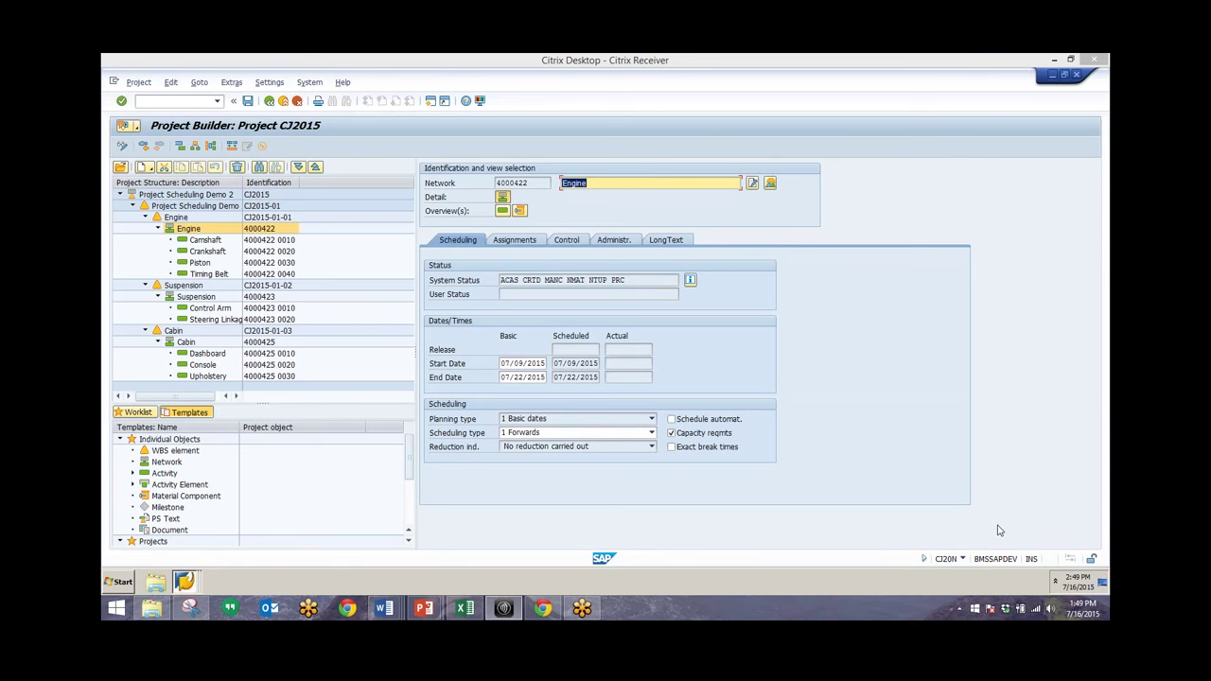
click(227, 242)
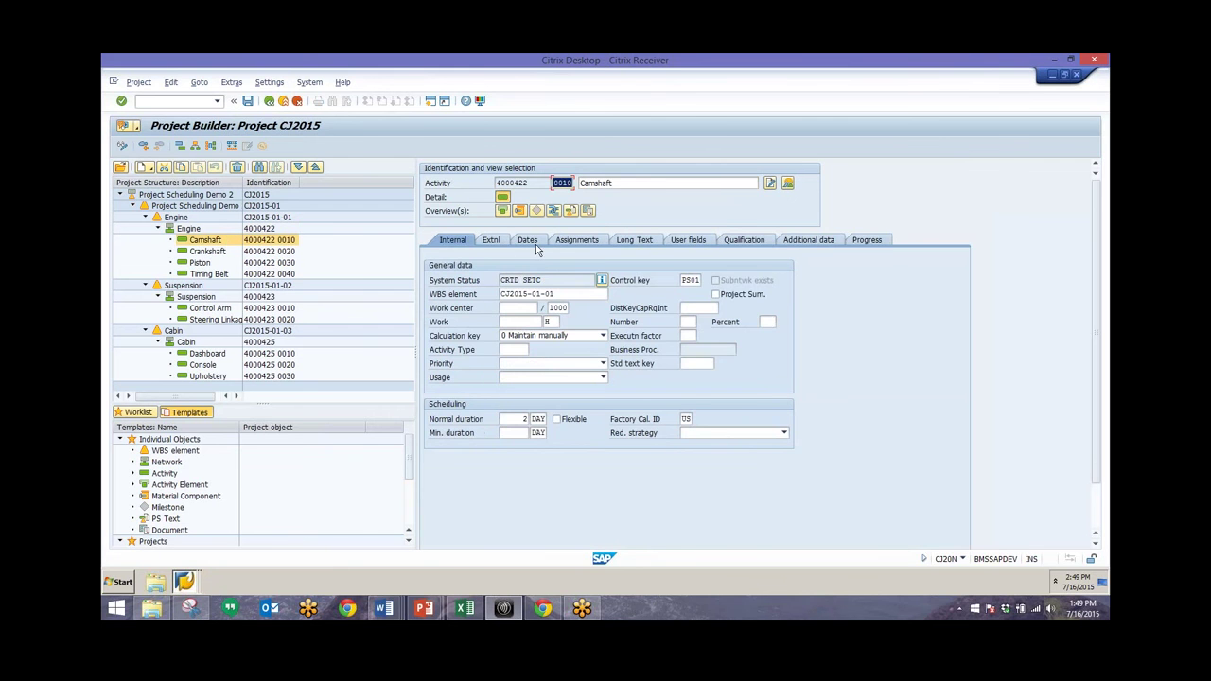
click(528, 241)
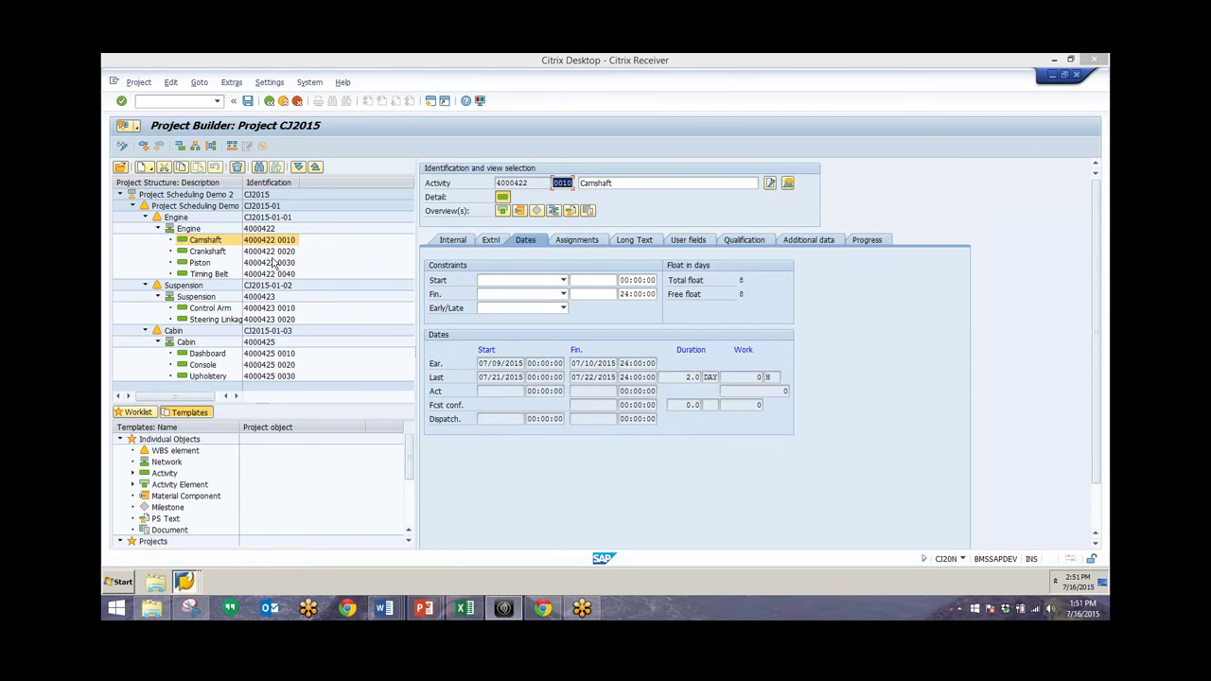
Examine the scheduling type options available for the Engine network, keeping Forwards.
click(192, 230)
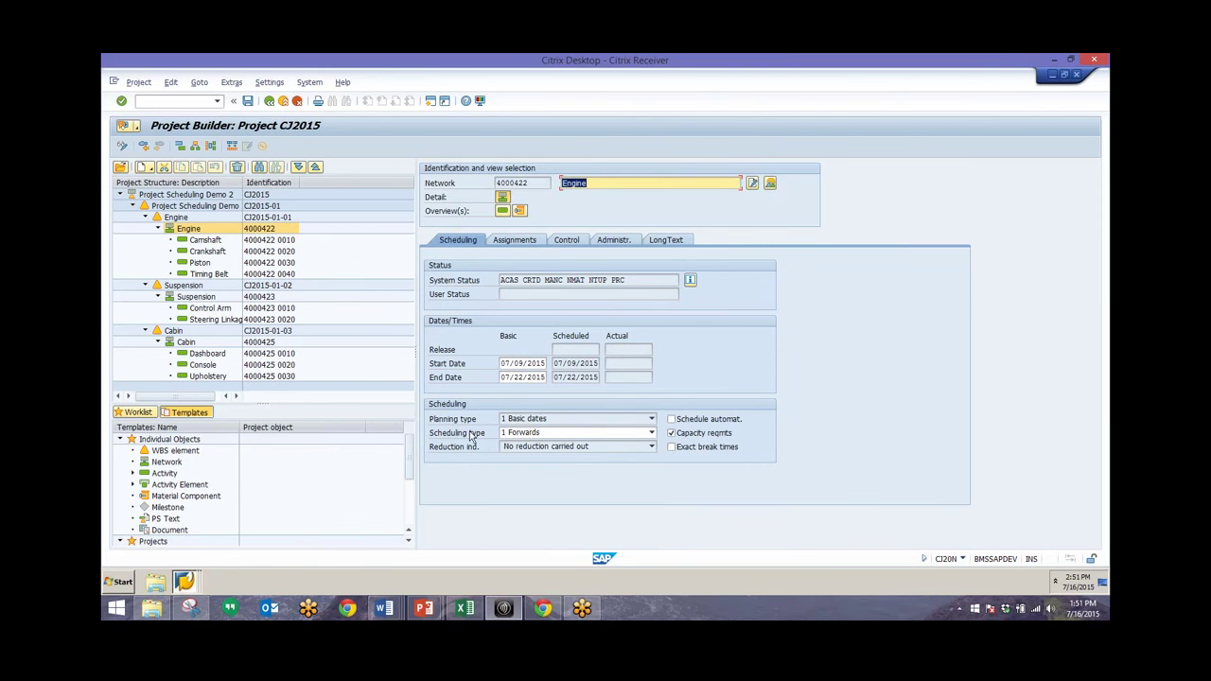
click(521, 432)
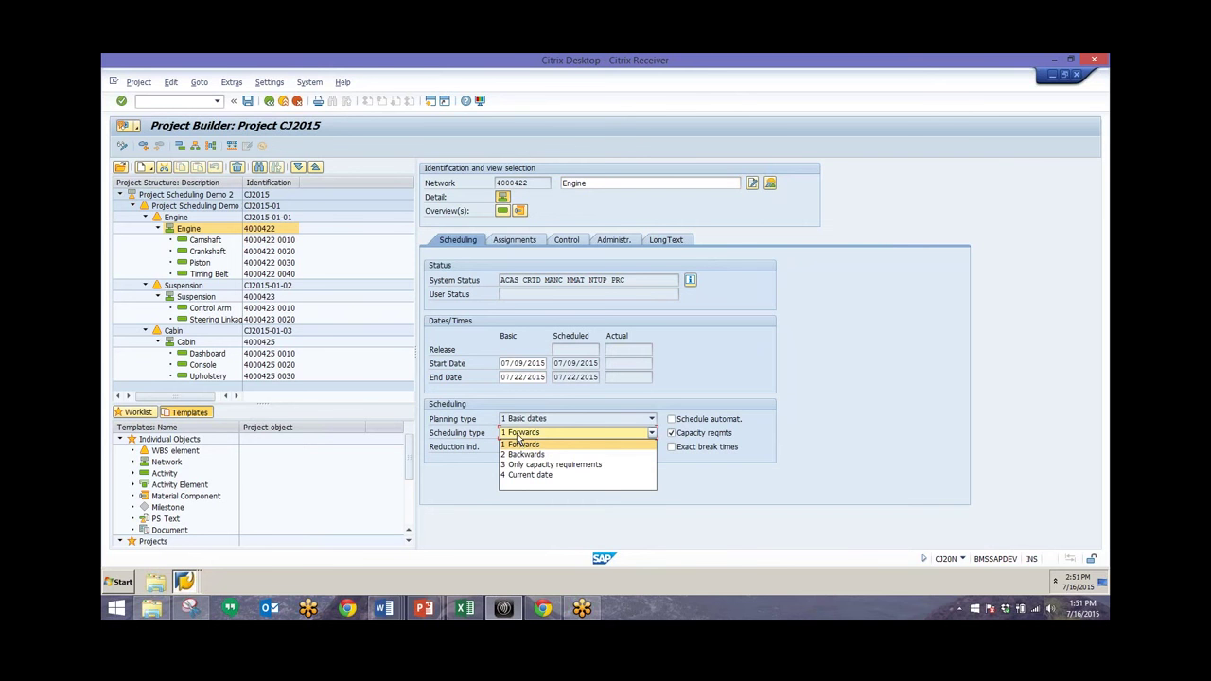
click(486, 438)
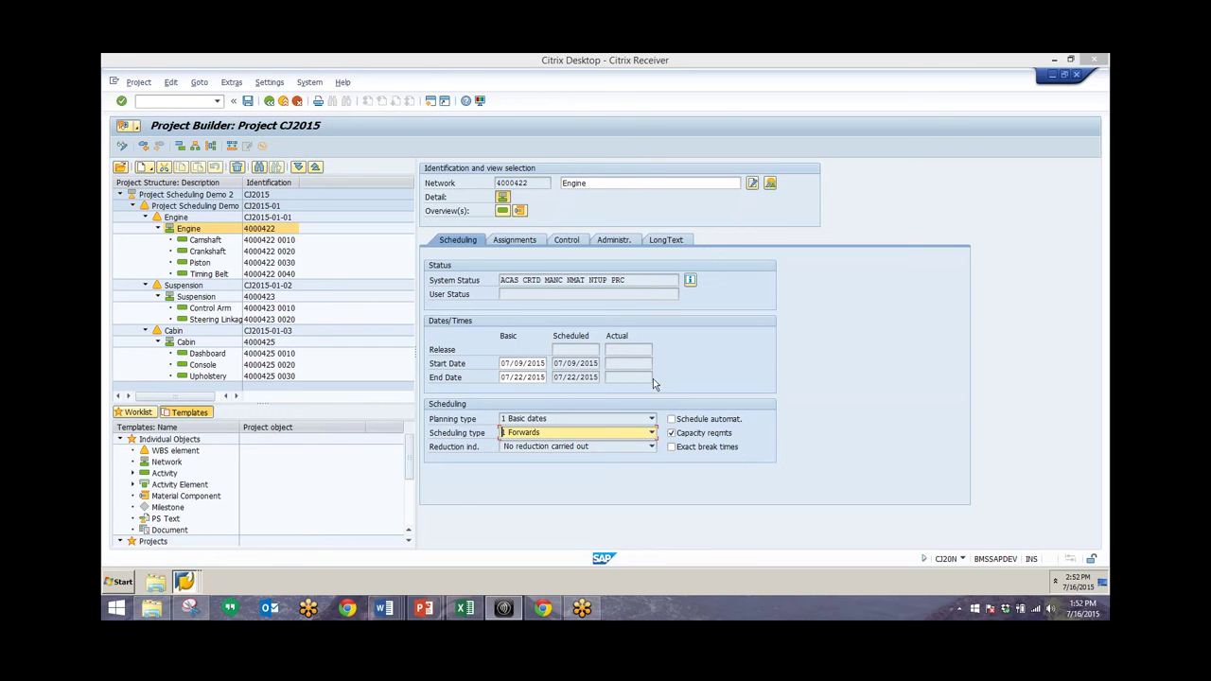
Look through the project definition, the Camshaft activity, the Engine WBS element and the Engine network's basic and scheduled dates.
click(212, 196)
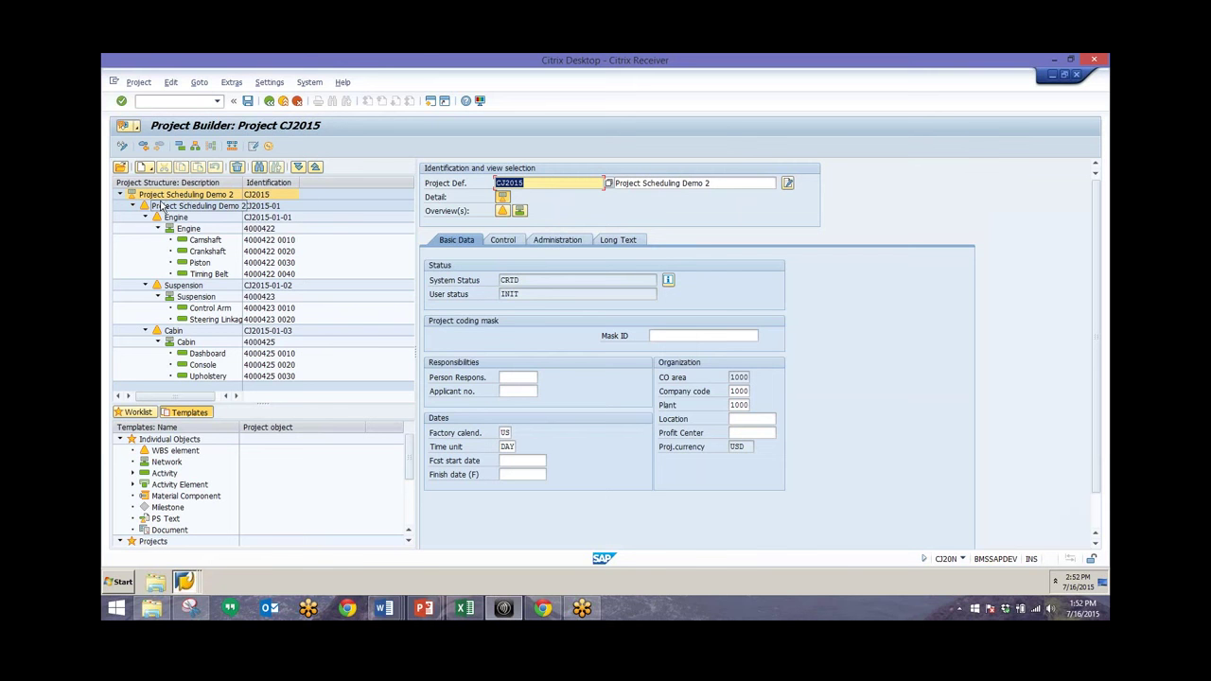
click(203, 242)
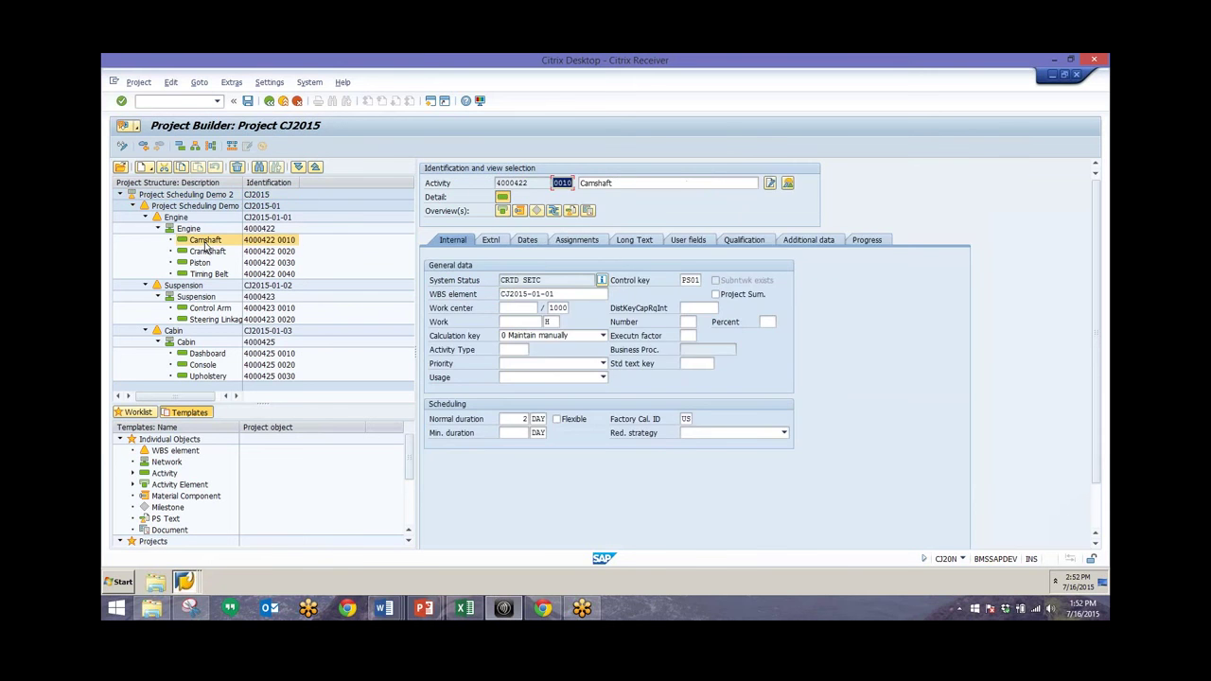
click(194, 229)
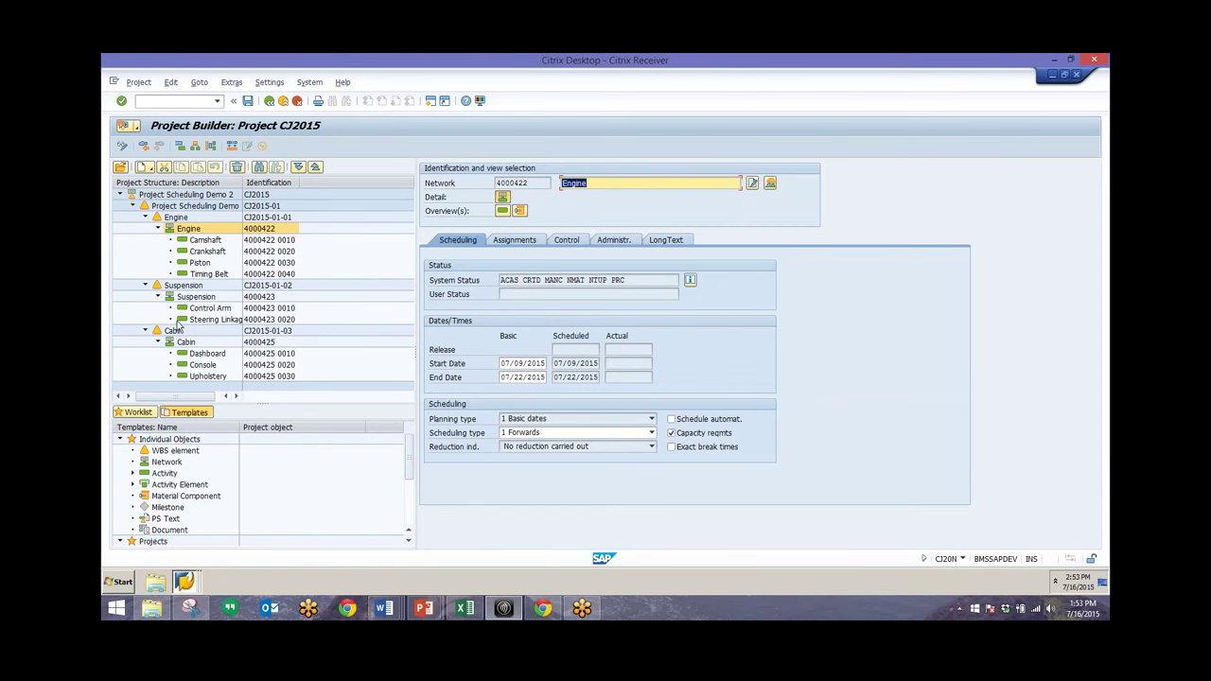
click(178, 196)
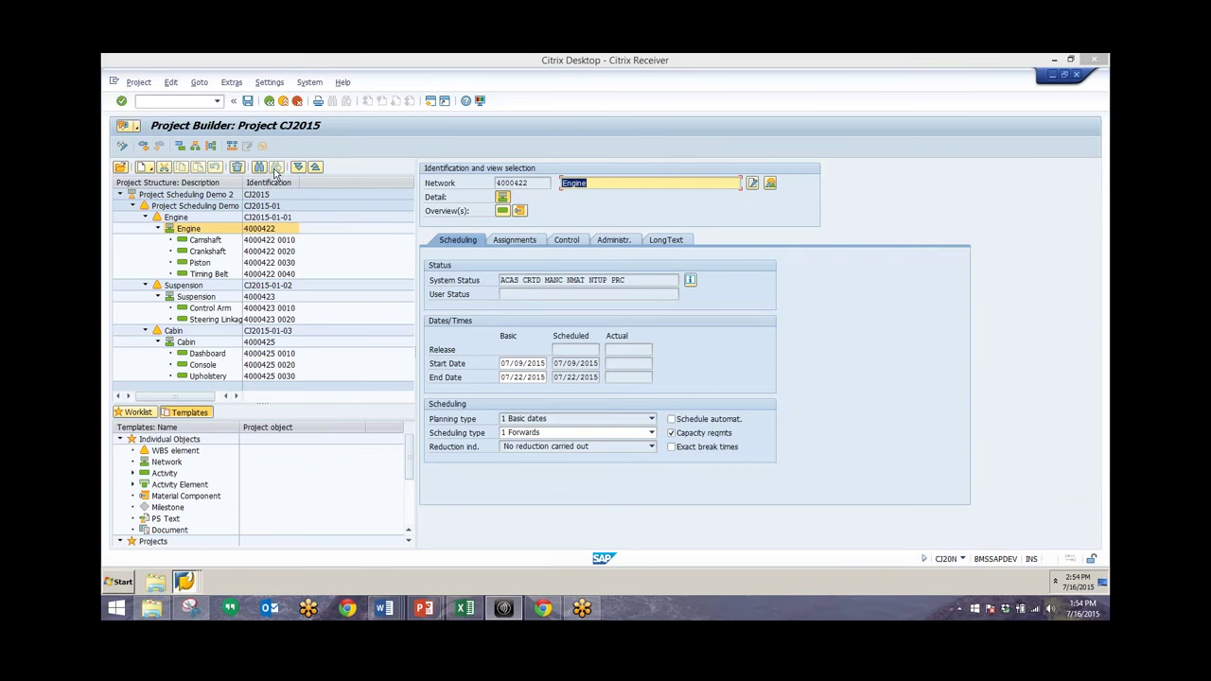
click(171, 83)
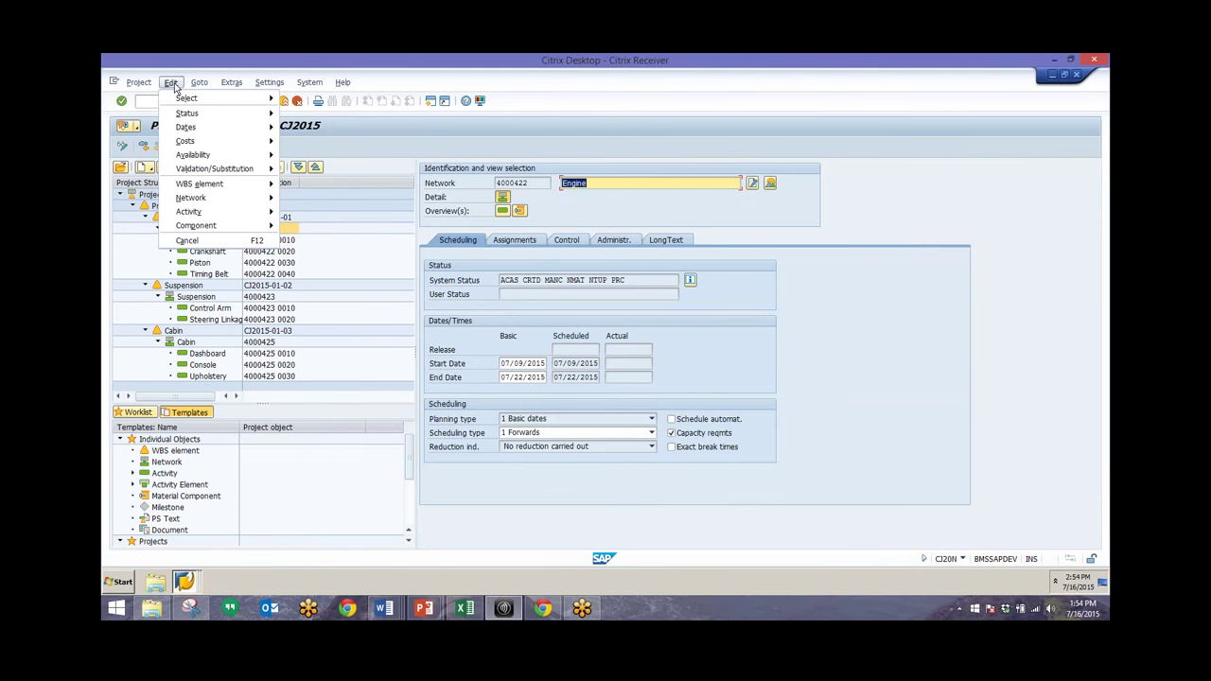
click(389, 218)
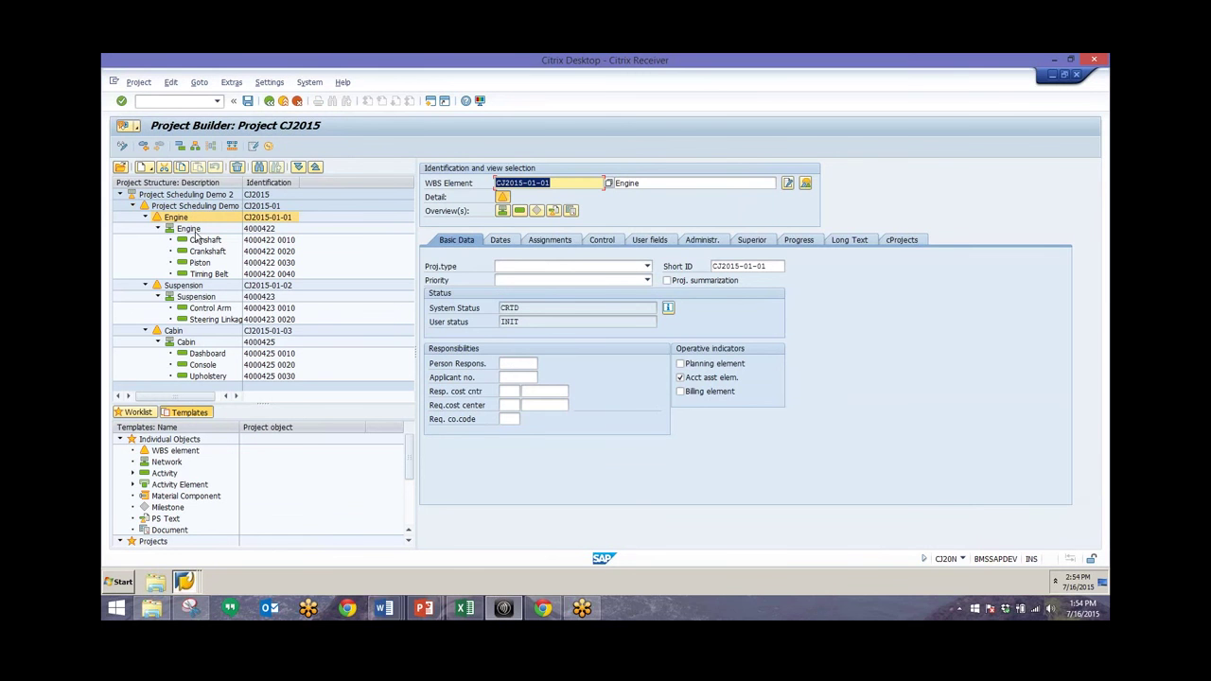
click(194, 231)
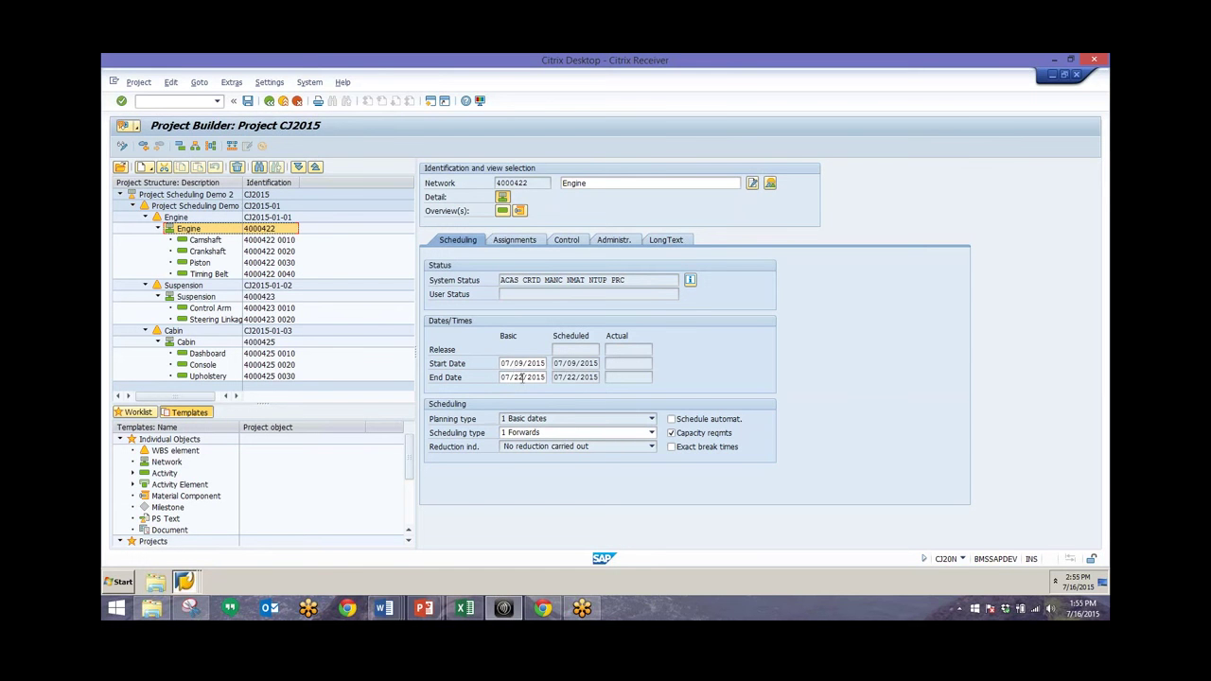
Schedule the dates of the whole project from its project definition, Project Scheduling Demo 2.
click(189, 194)
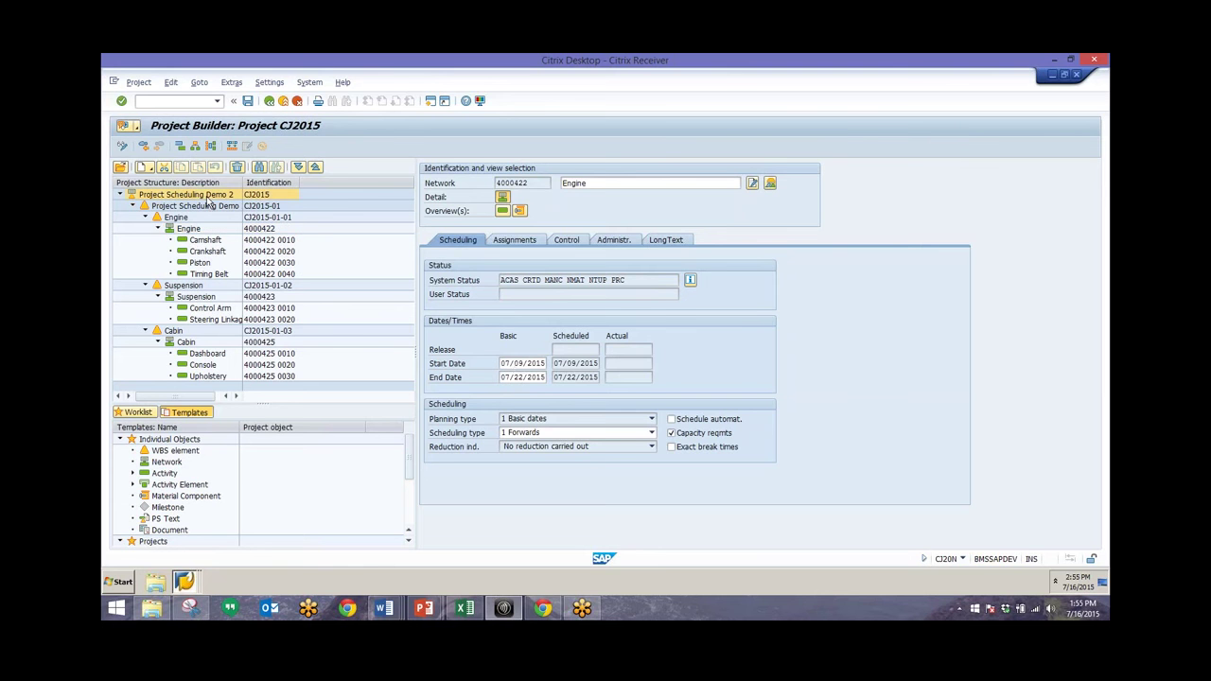
click(170, 82)
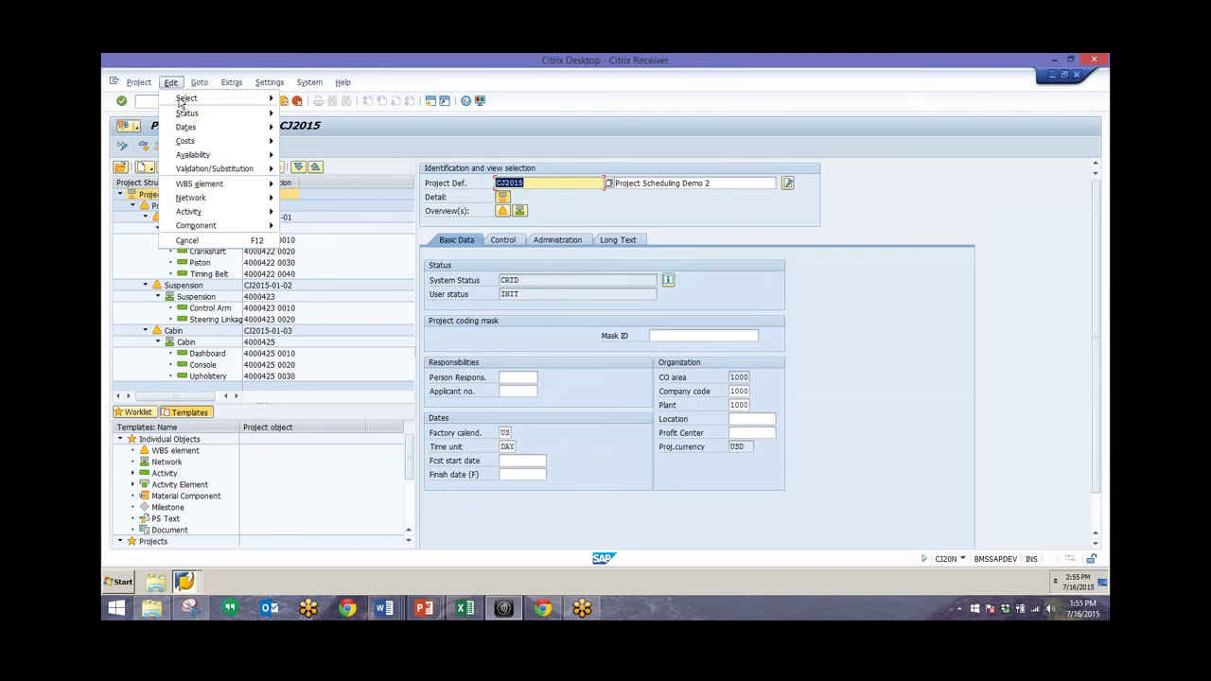
mouse_move(190, 129)
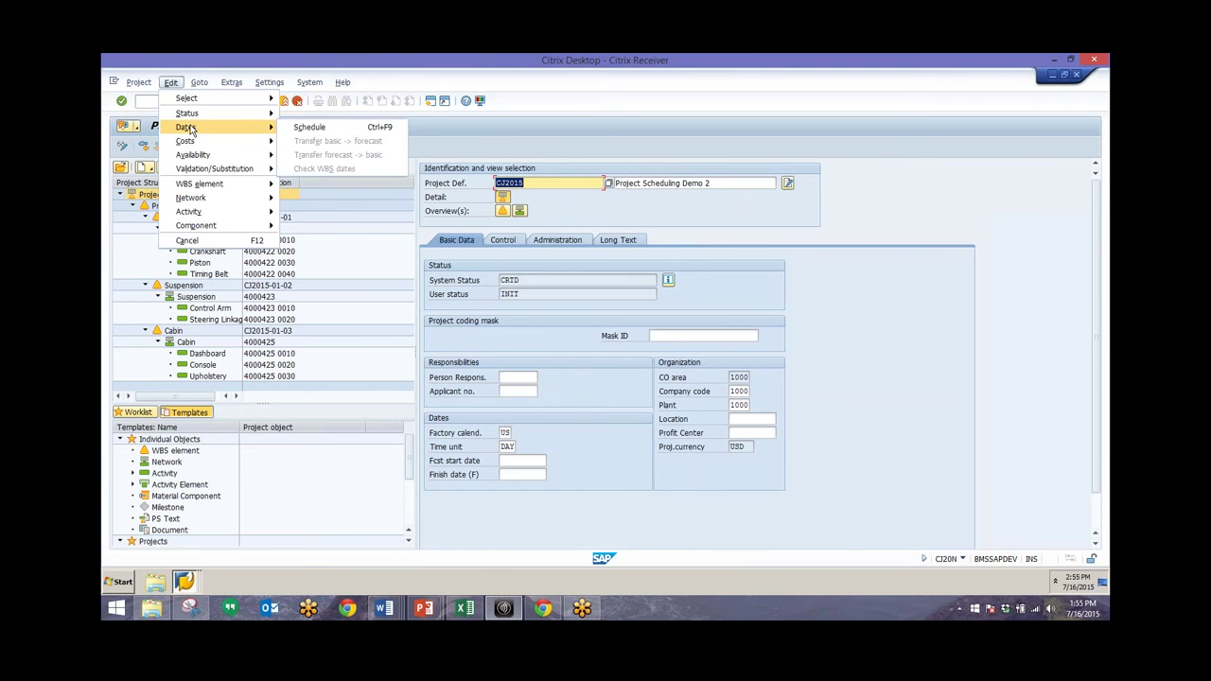
click(311, 128)
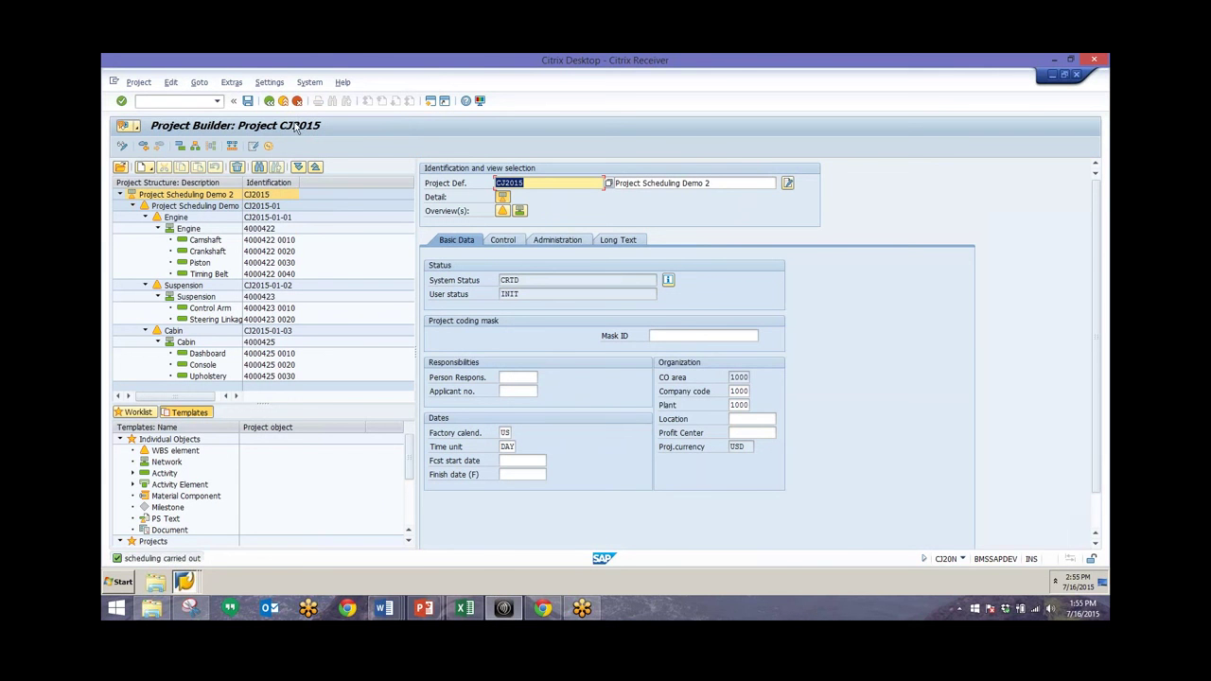
Check the rescheduled dates of the Engine network and of its Crankshaft and Camshaft activities.
click(182, 230)
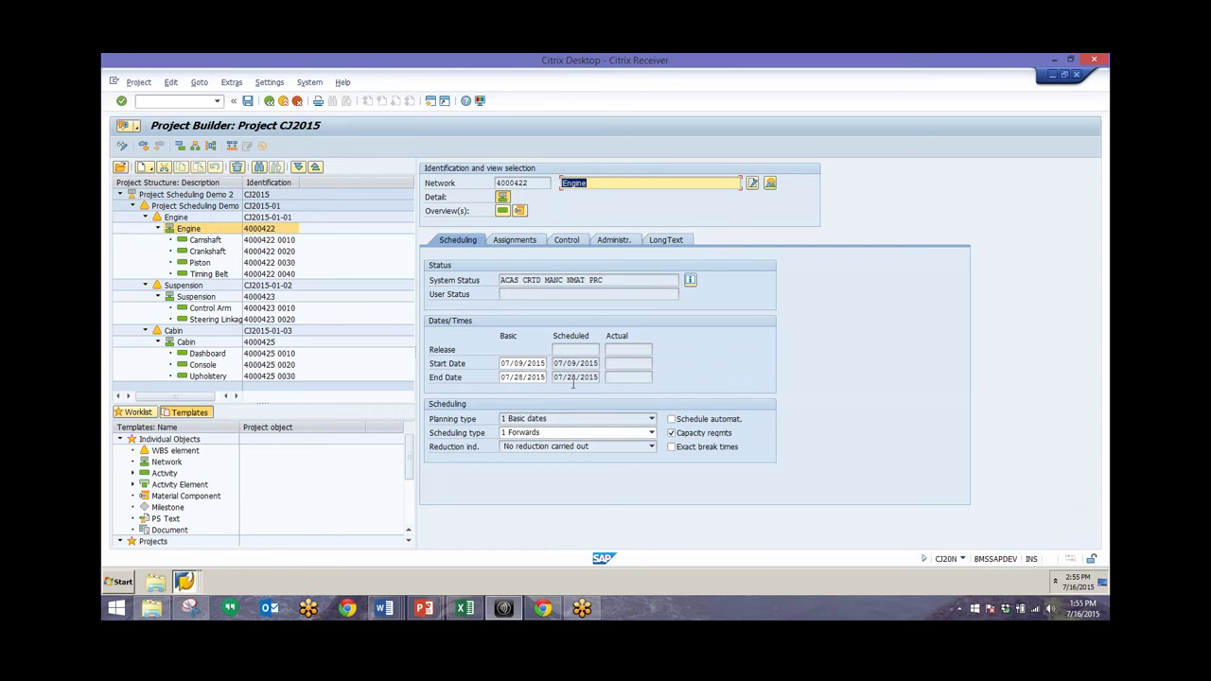
click(201, 241)
click(199, 251)
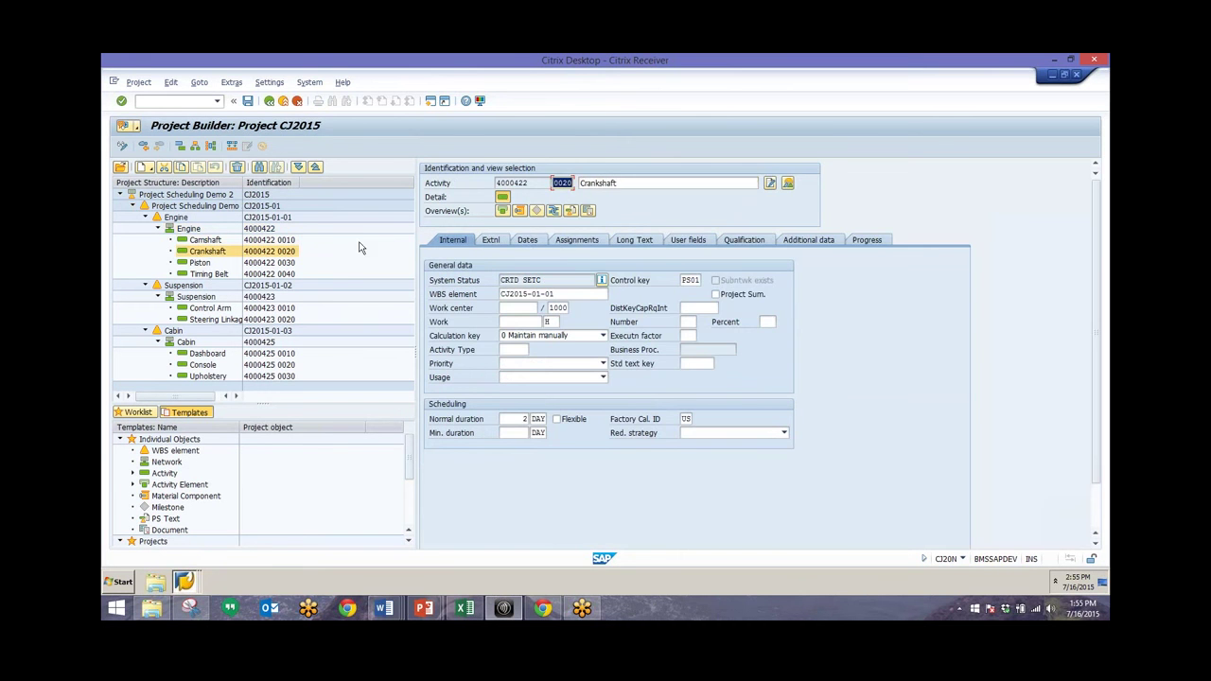
click(526, 240)
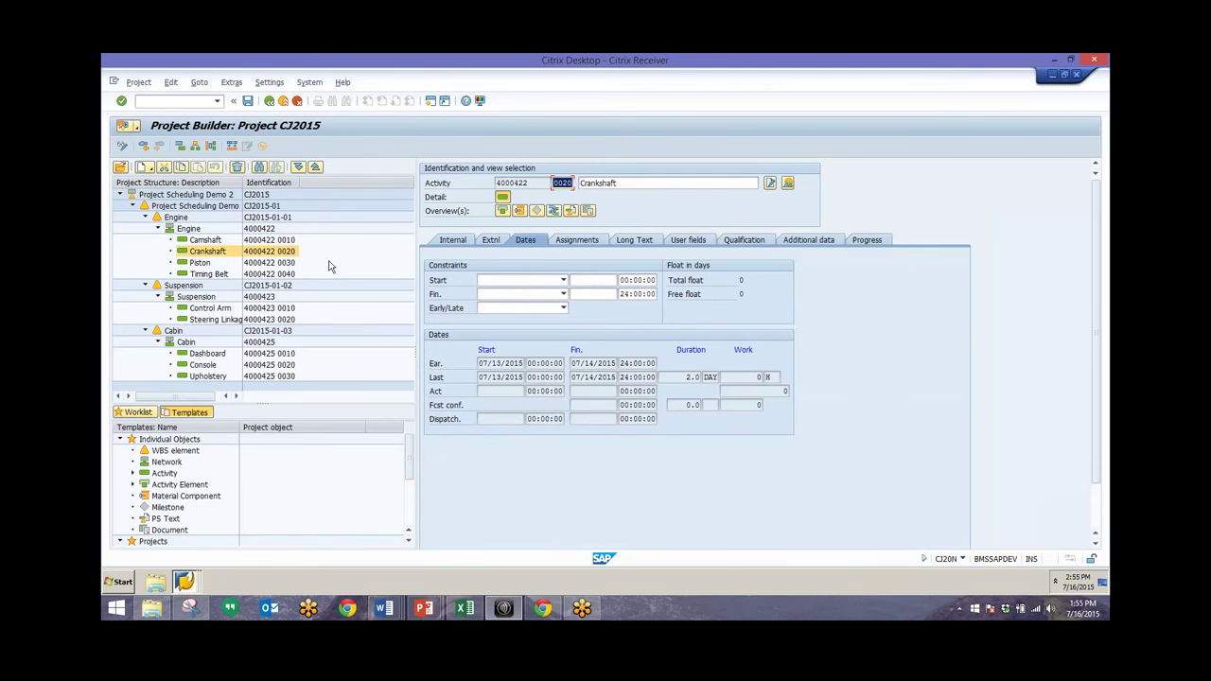
click(214, 243)
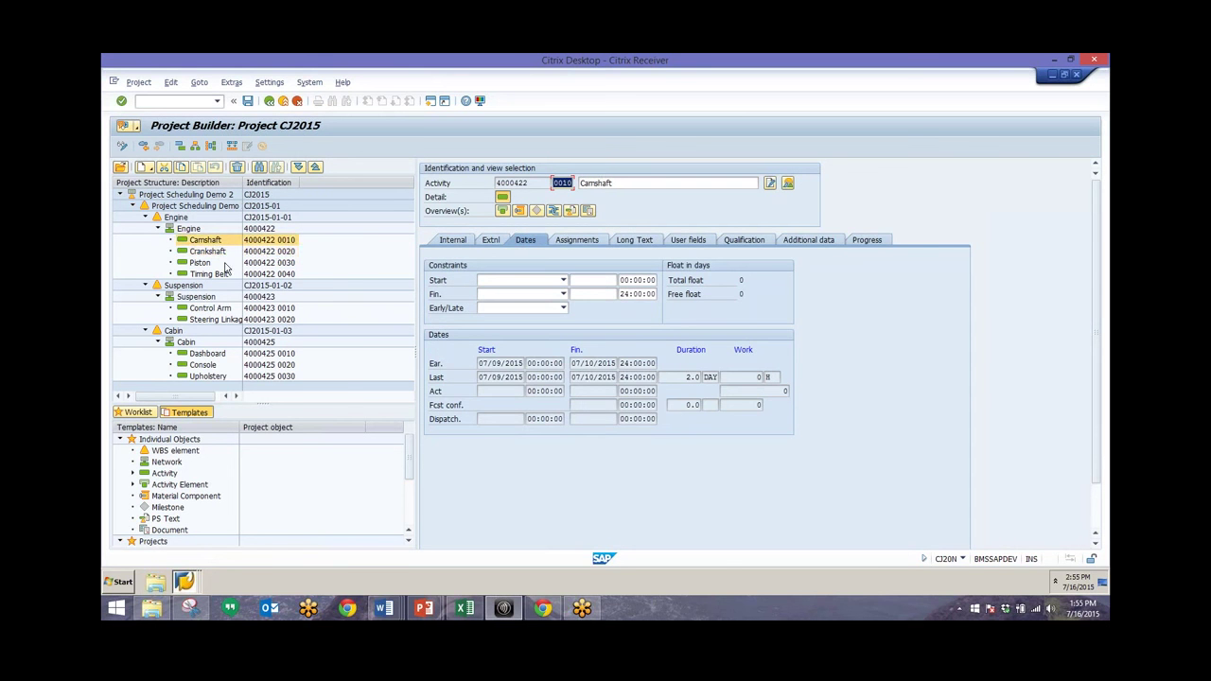
Leave the project without saving the scheduling changes and reopen Project Scheduling Demo 2.
click(269, 103)
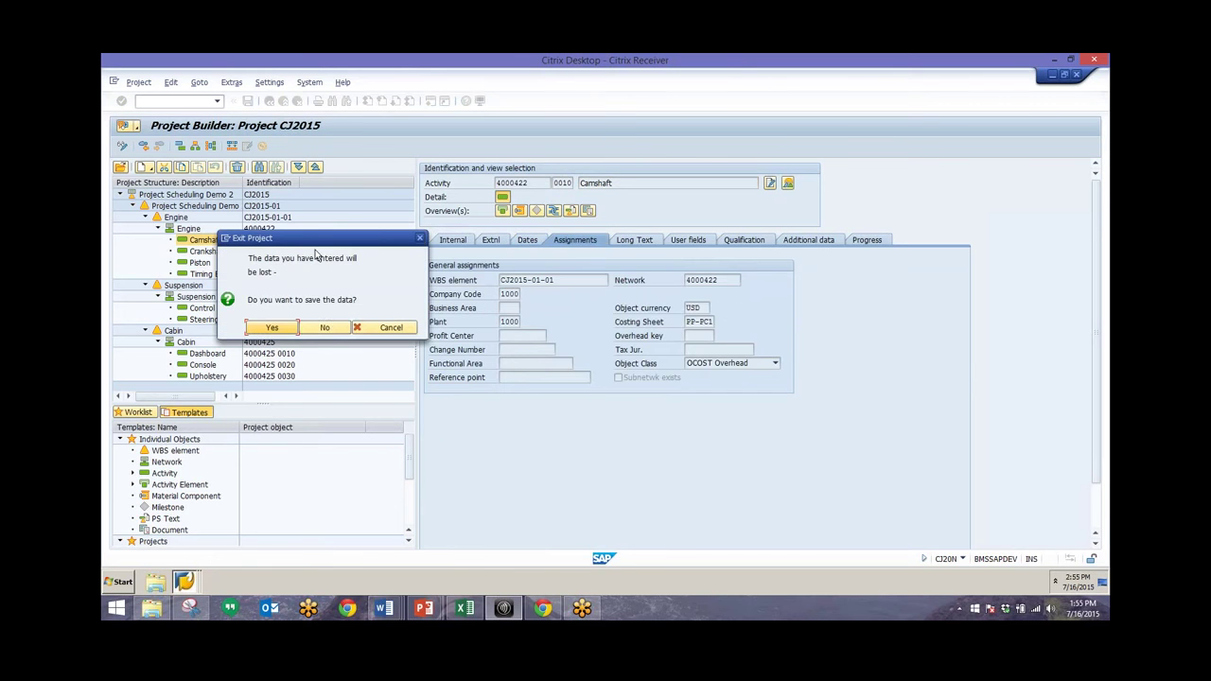
click(323, 328)
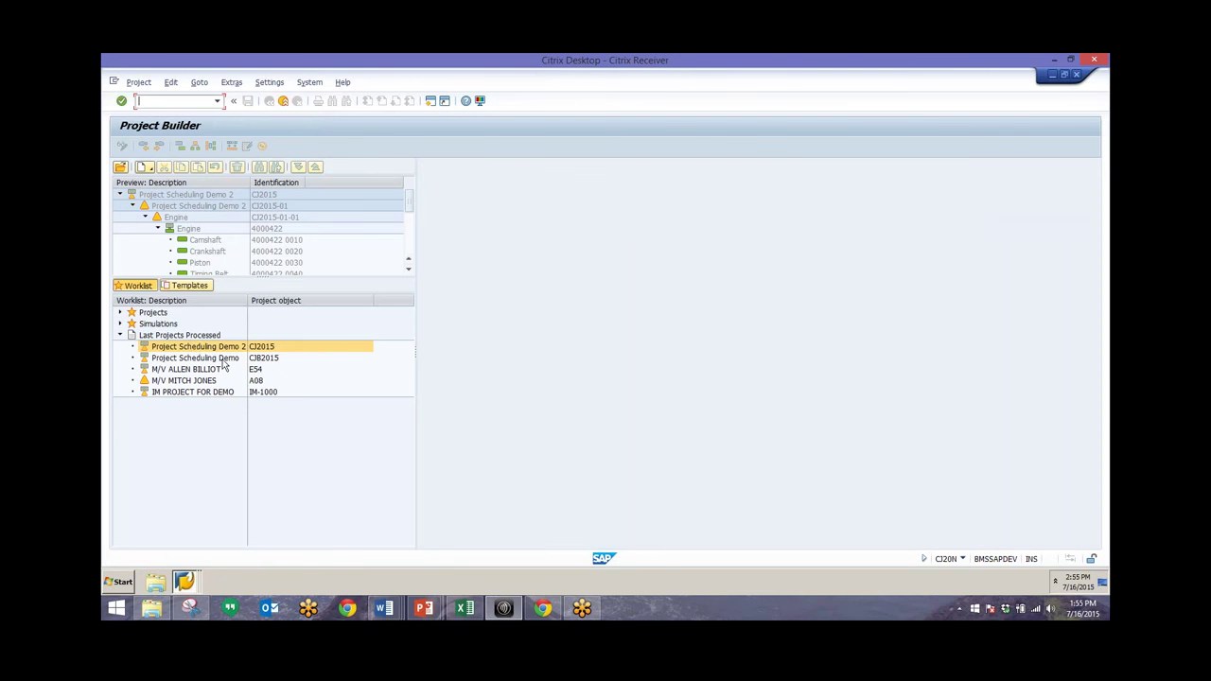
double_click(199, 347)
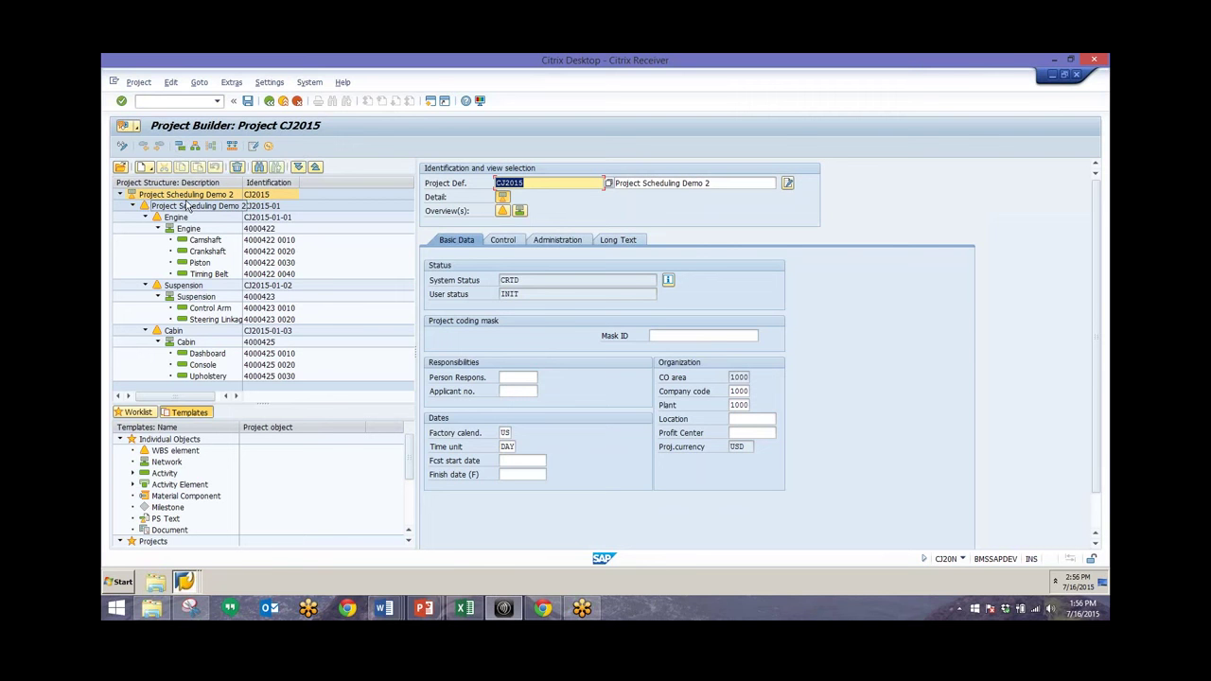
Open the project planning board and resize its table area to review the date columns and the fields available for the Gantt chart.
click(180, 147)
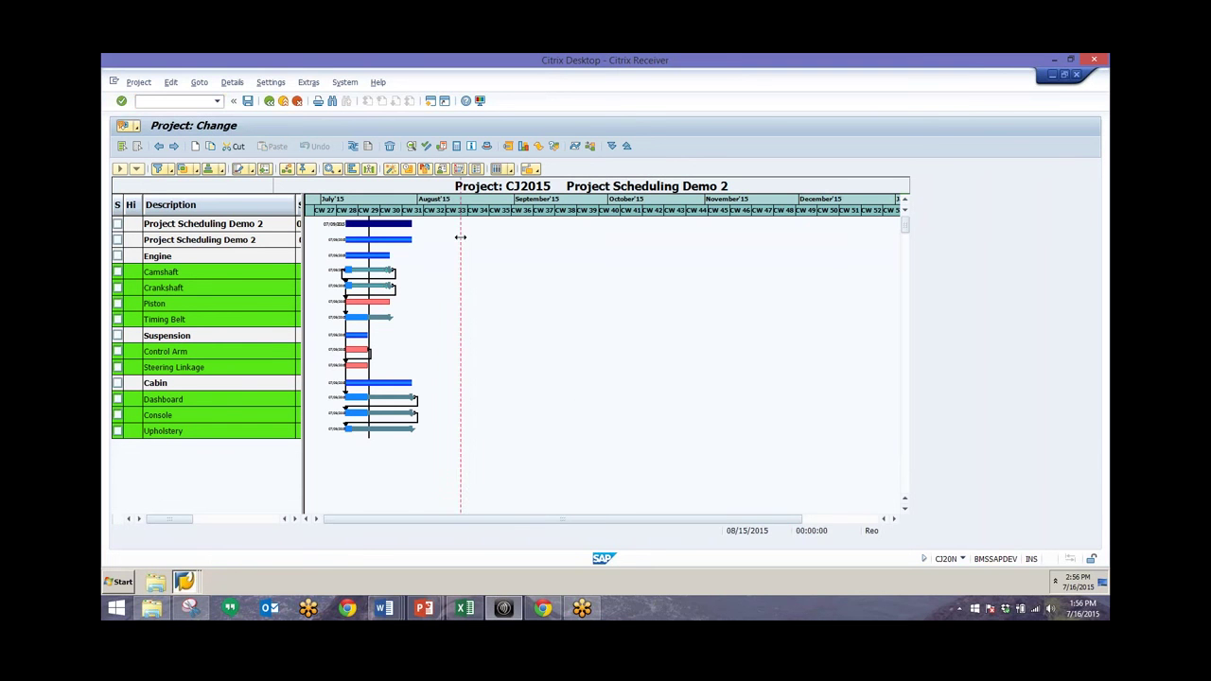
drag(461, 237, 607, 226)
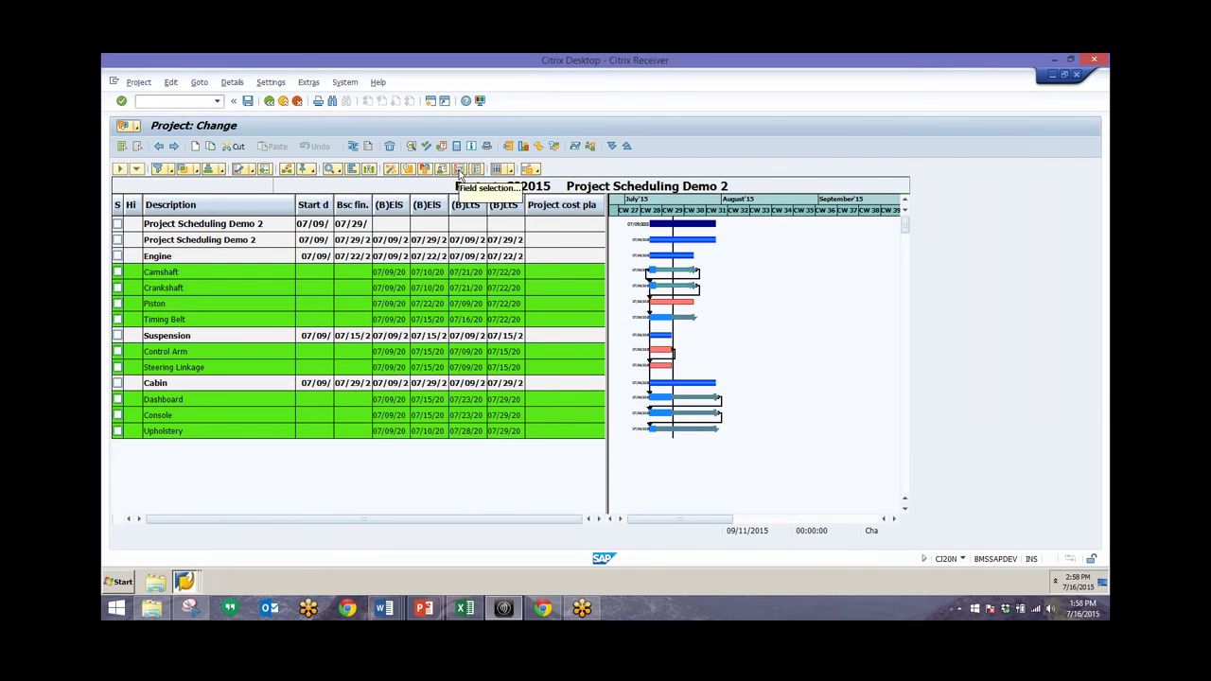
click(459, 170)
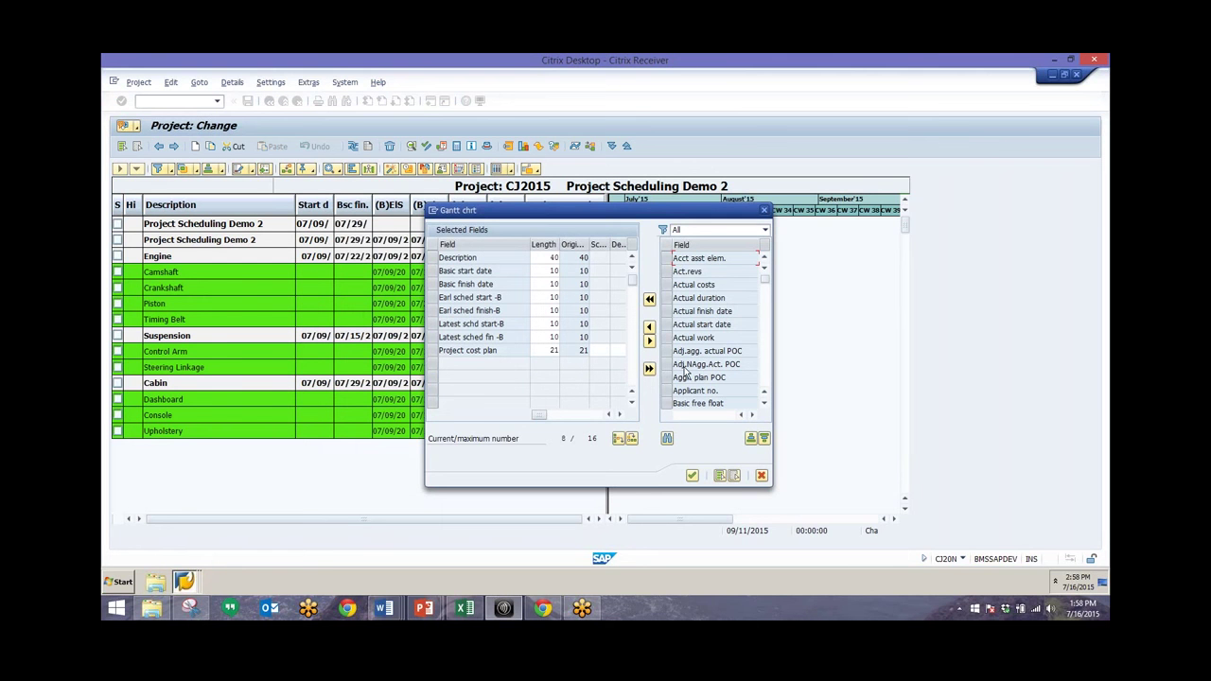
click(761, 475)
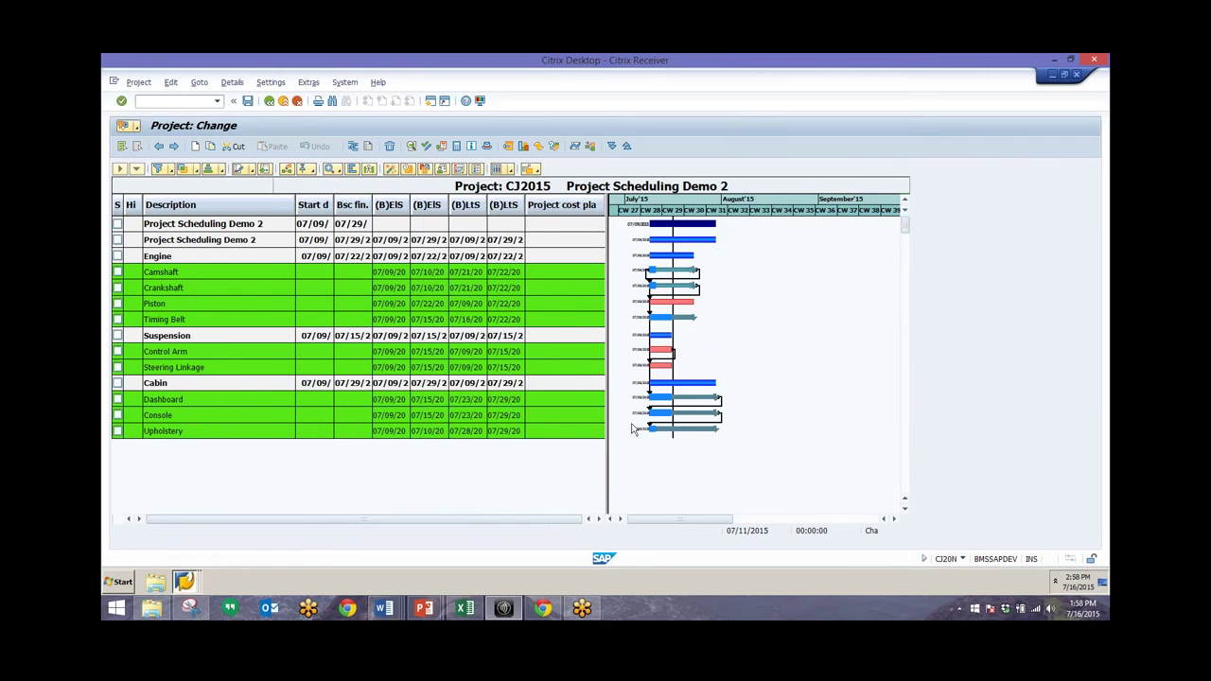
drag(540, 473, 387, 473)
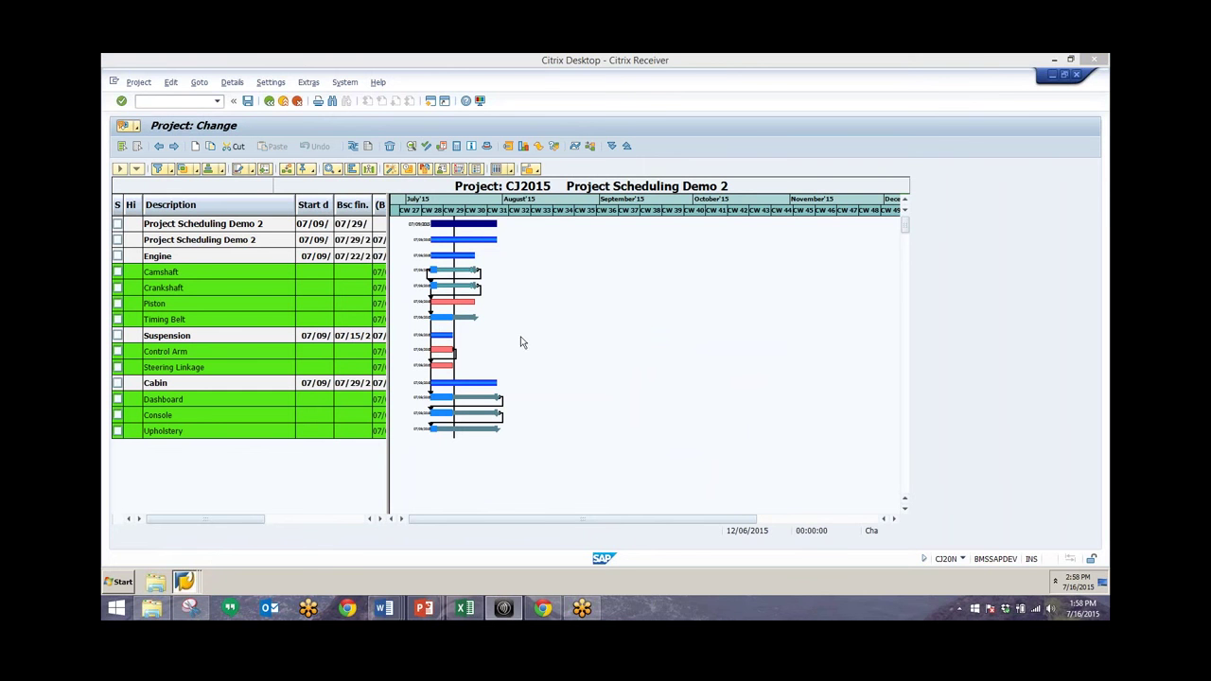
Zoom in on the Gantt chart, select all objects of Project Scheduling Demo 2 and schedule them.
click(338, 175)
click(350, 231)
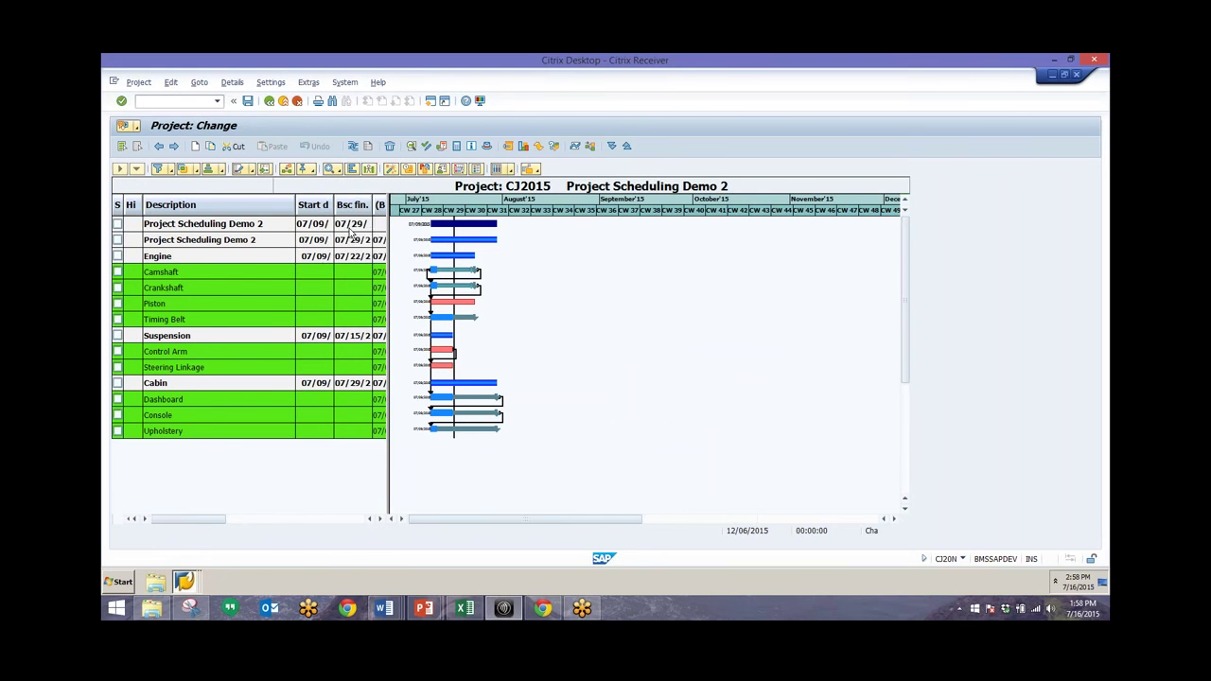
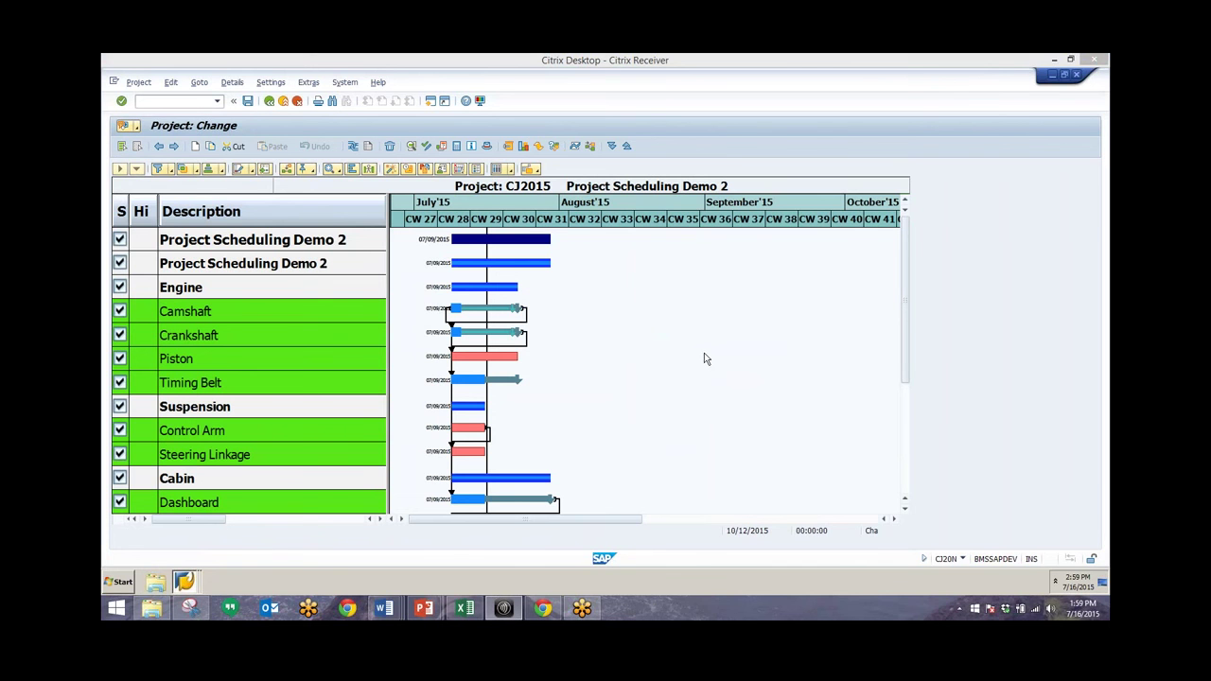
click(171, 85)
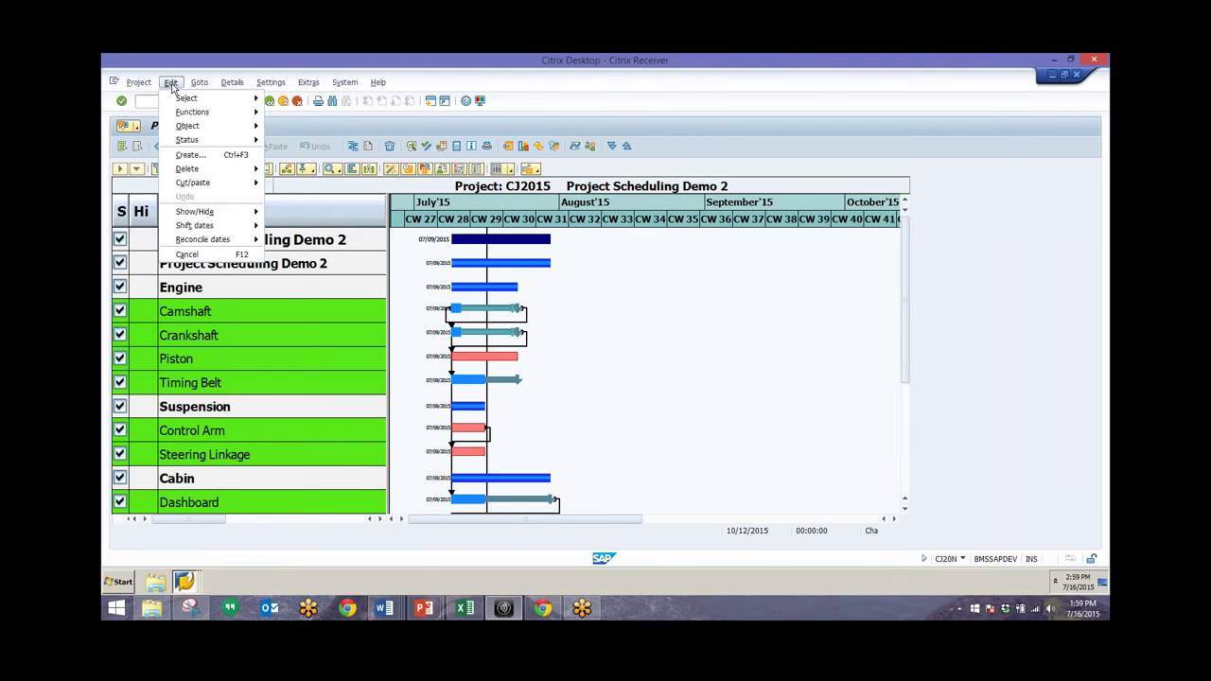
mouse_move(185, 112)
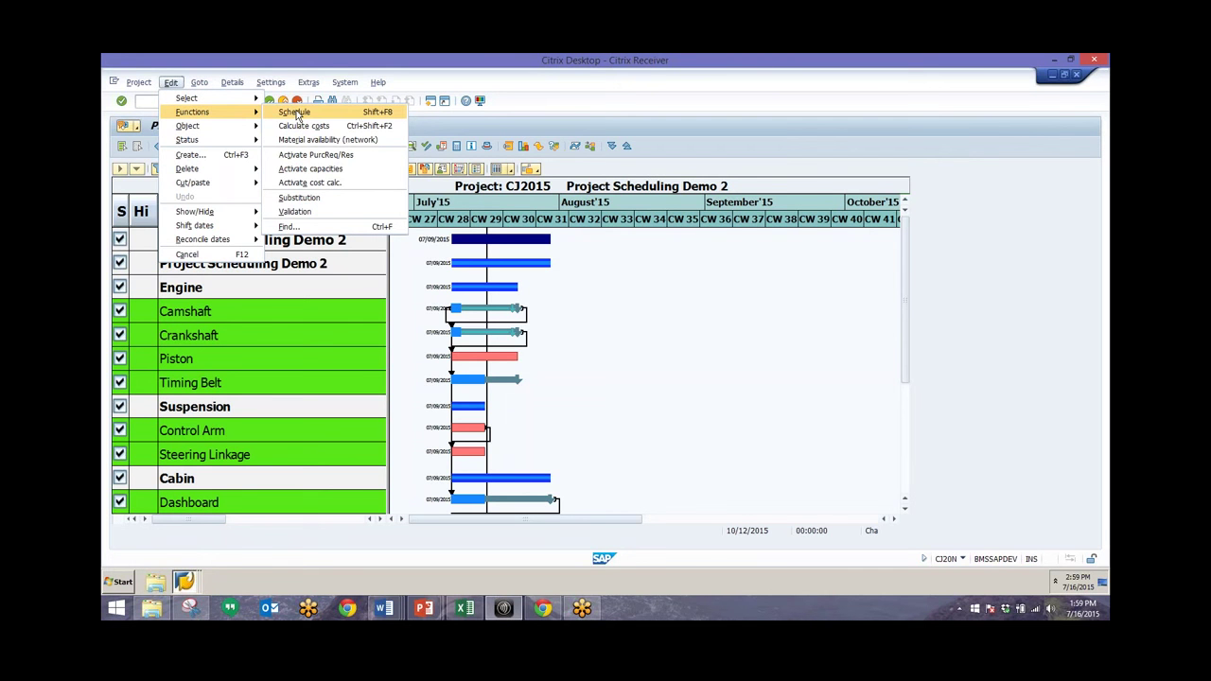
click(296, 112)
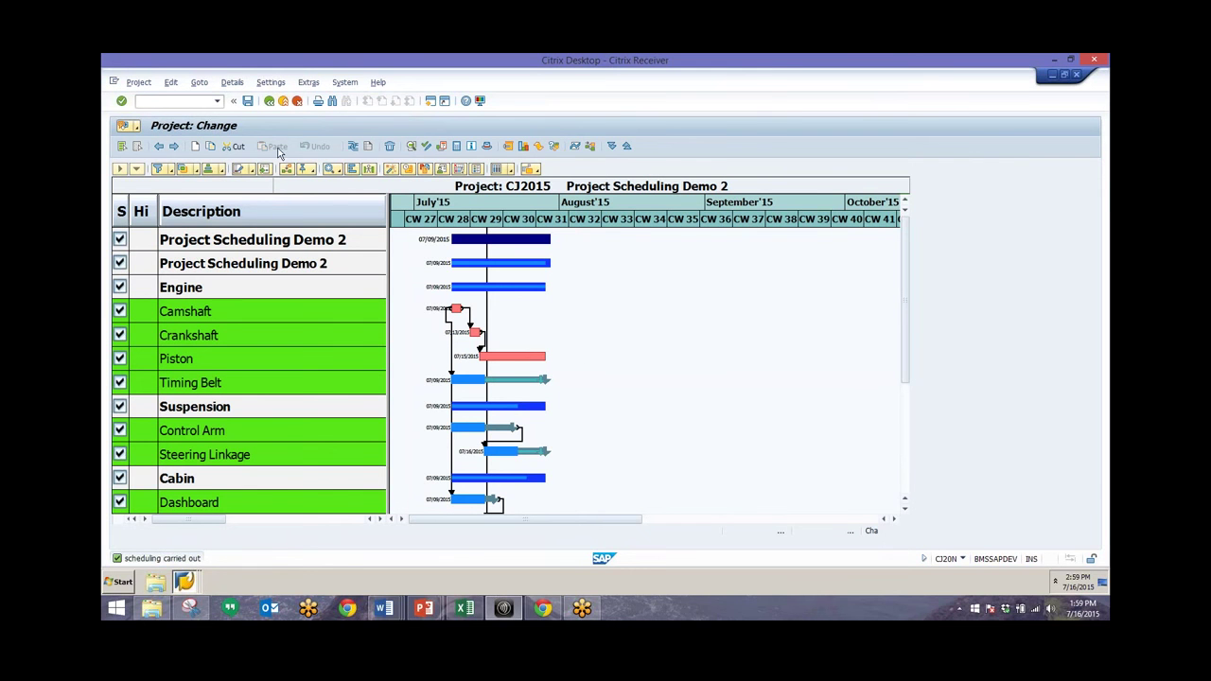
Zoom the Gantt chart out to all activities and display its legend beside the rescheduled bars.
click(338, 173)
click(363, 219)
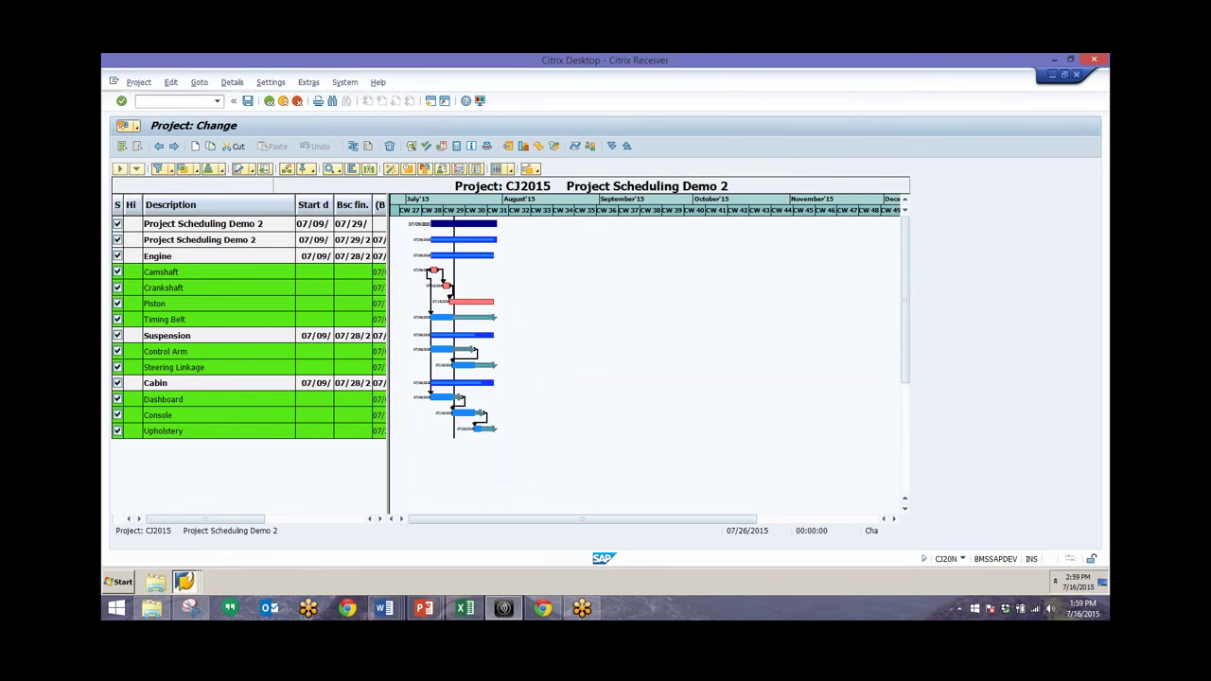
click(443, 169)
drag(416, 253, 756, 221)
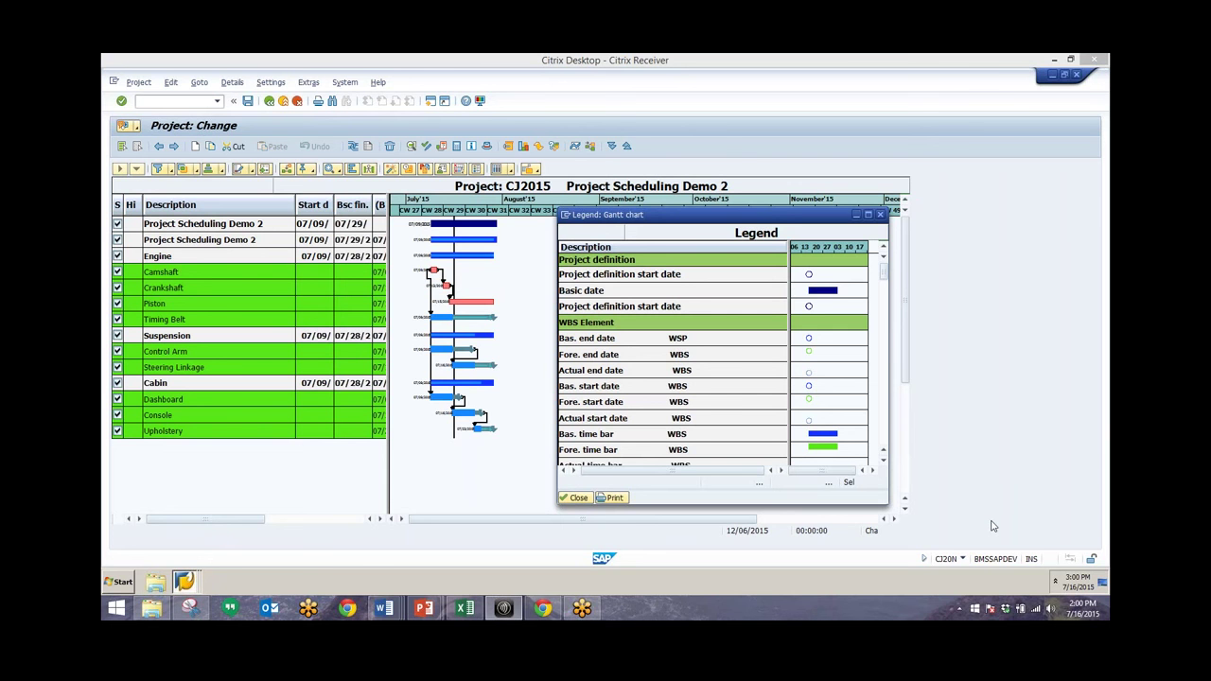
Return from the planning board to the project structure and show the Engine network's dates and scheduling settings.
click(271, 104)
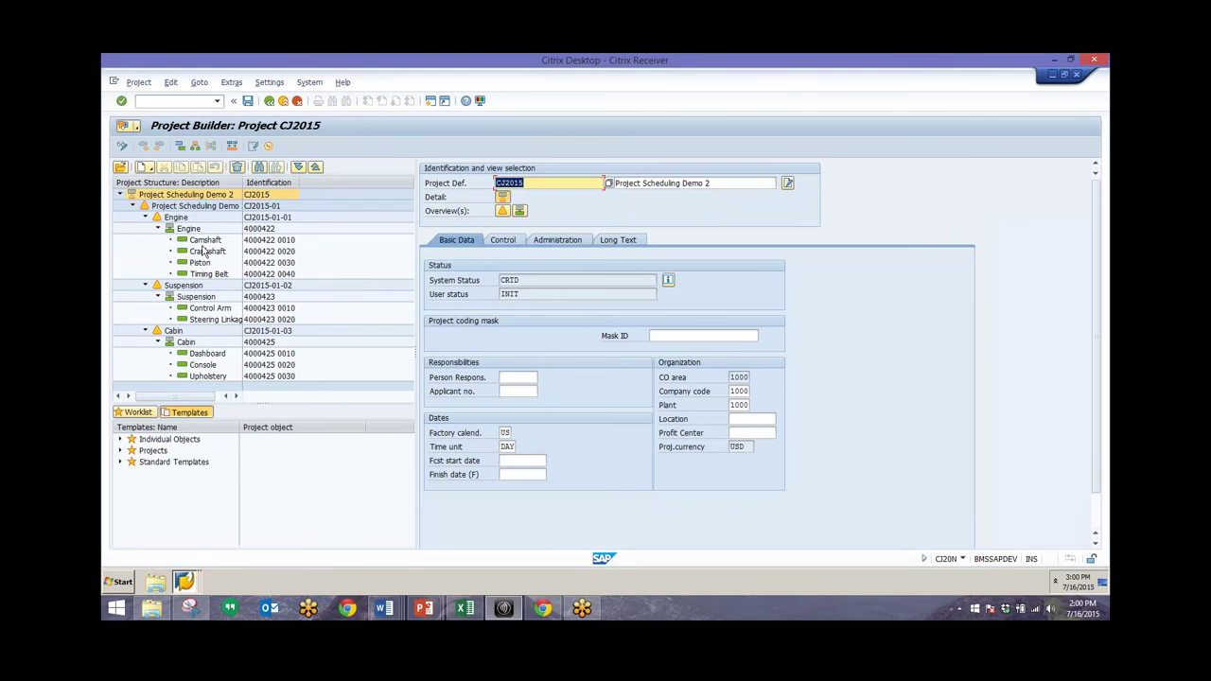
click(190, 229)
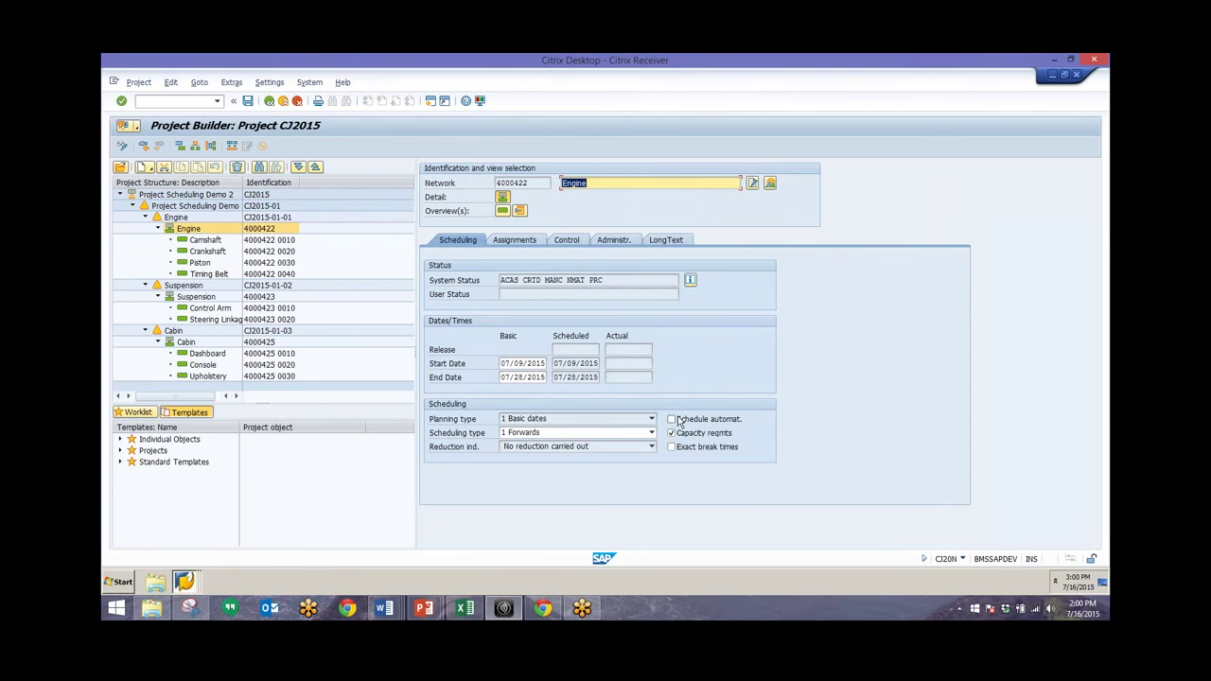